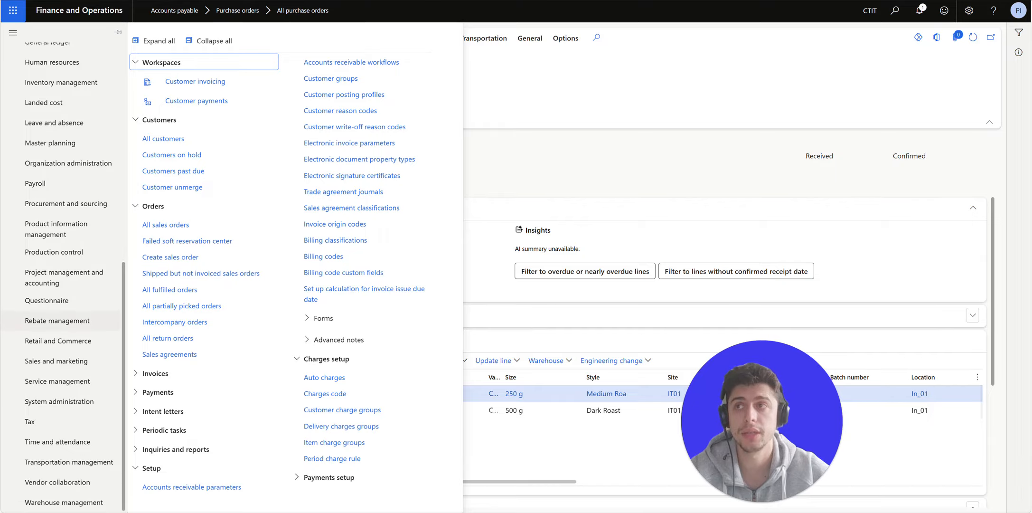
- Open the Sales and marketing module menu to show its sales order pages
click(57, 360)
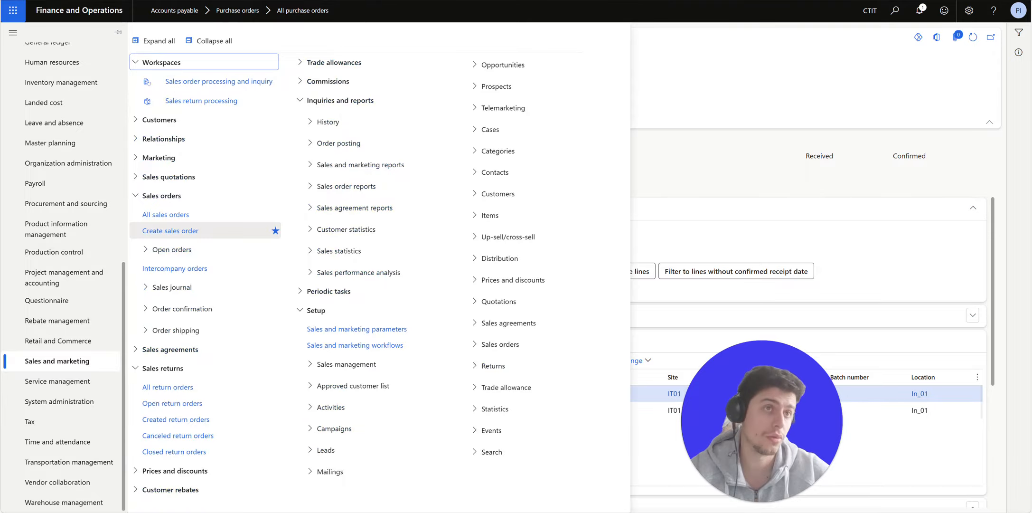
- Start a new sales order for the Italian test customer from warehouse WH01
click(170, 231)
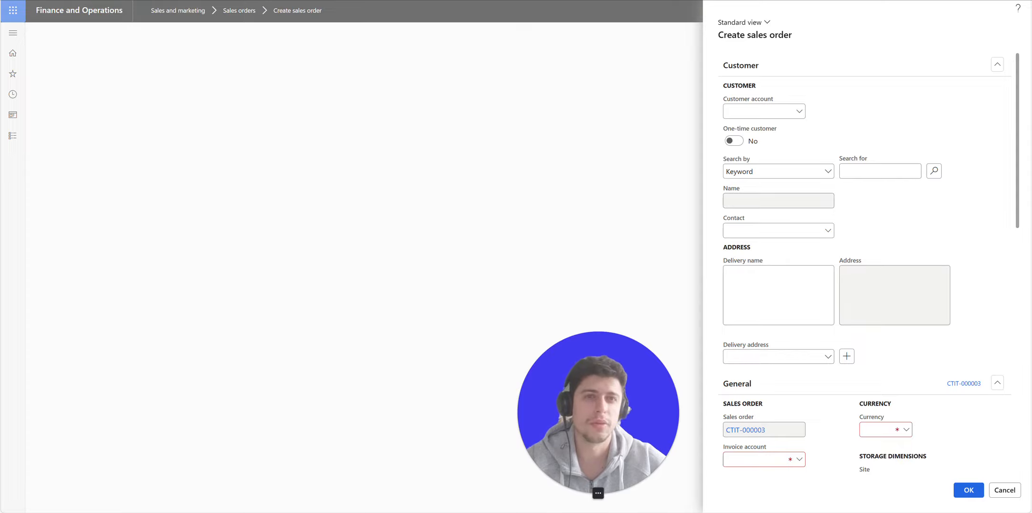
click(799, 111)
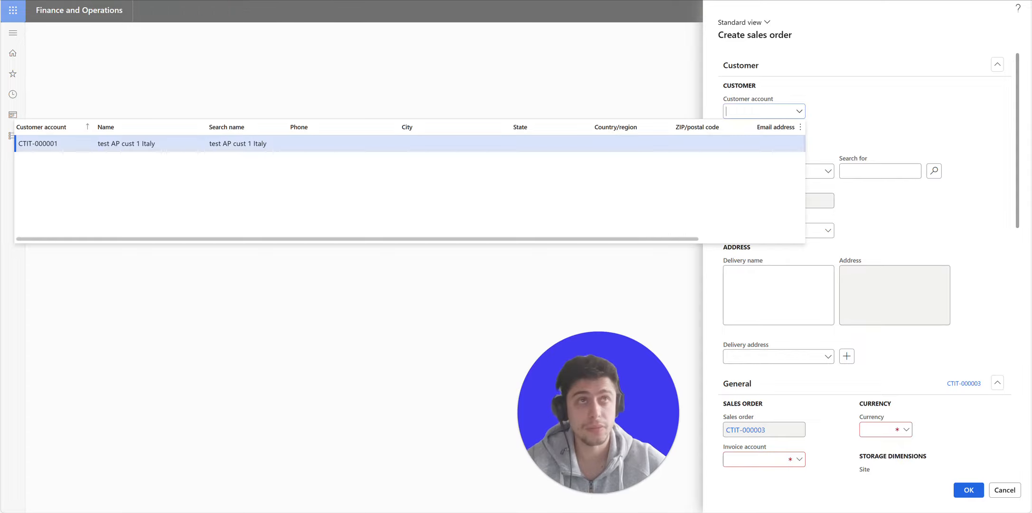
click(38, 143)
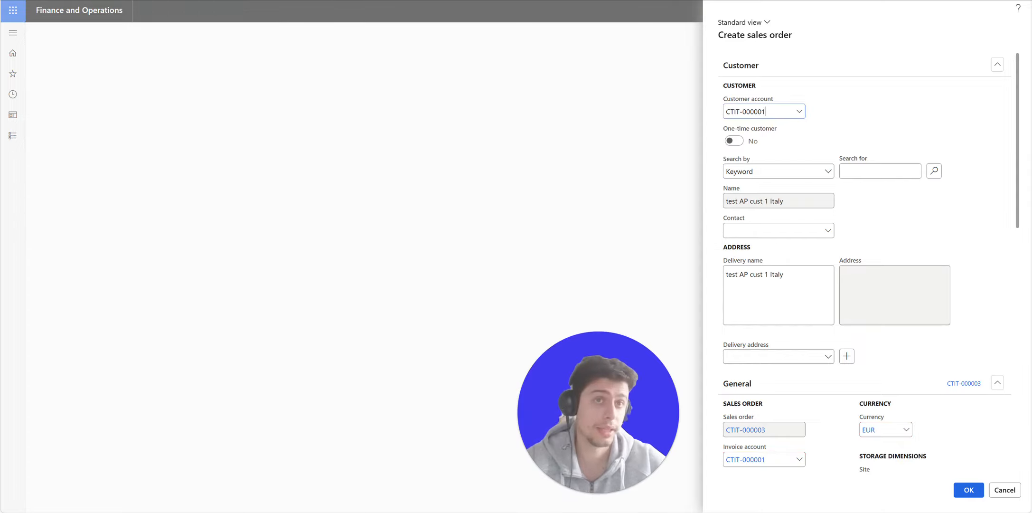
scroll(865, 261, down, 2)
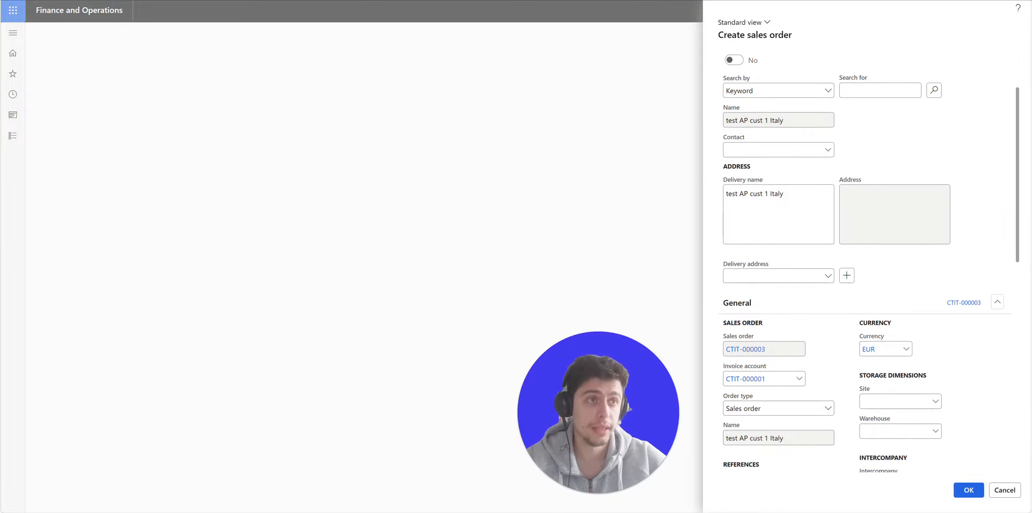
click(936, 431)
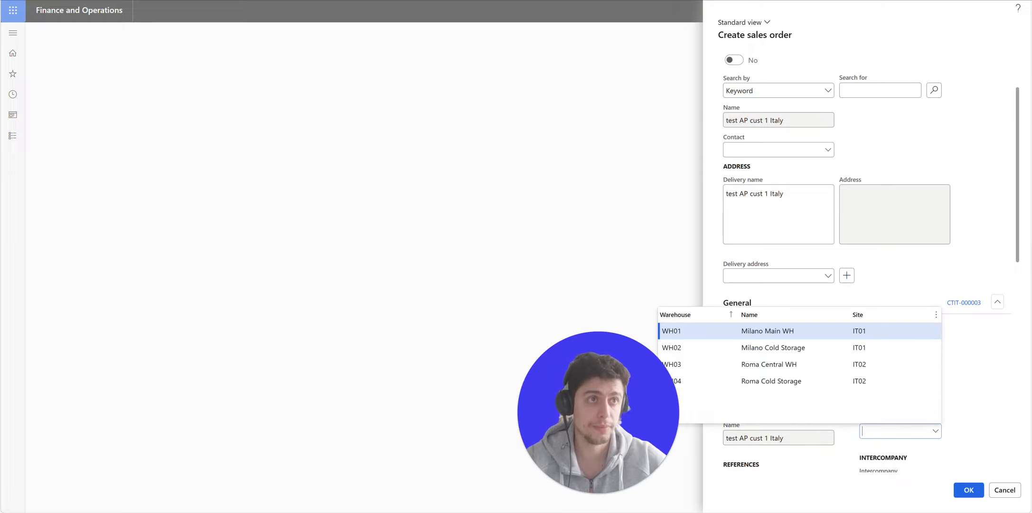
click(779, 330)
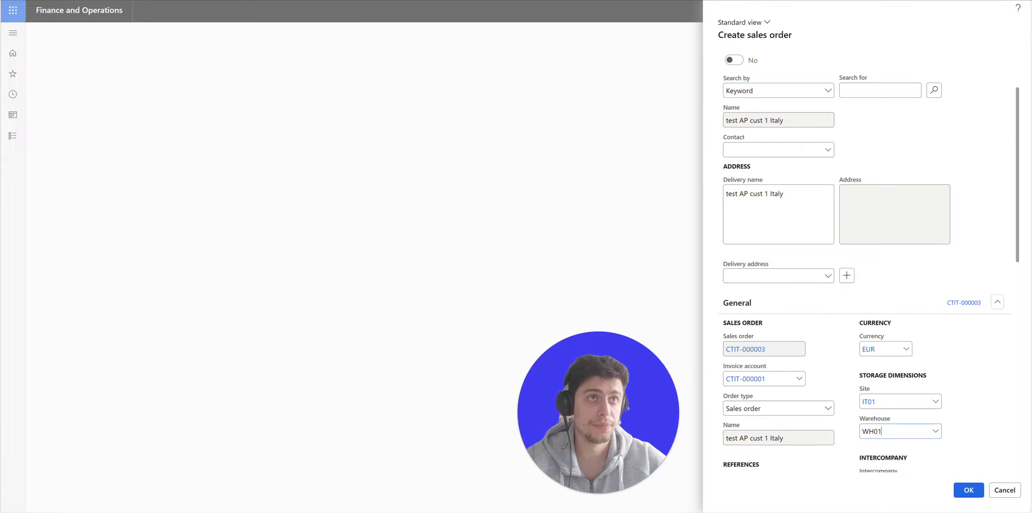
scroll(797, 327, up, 1)
scroll(797, 328, down, 3)
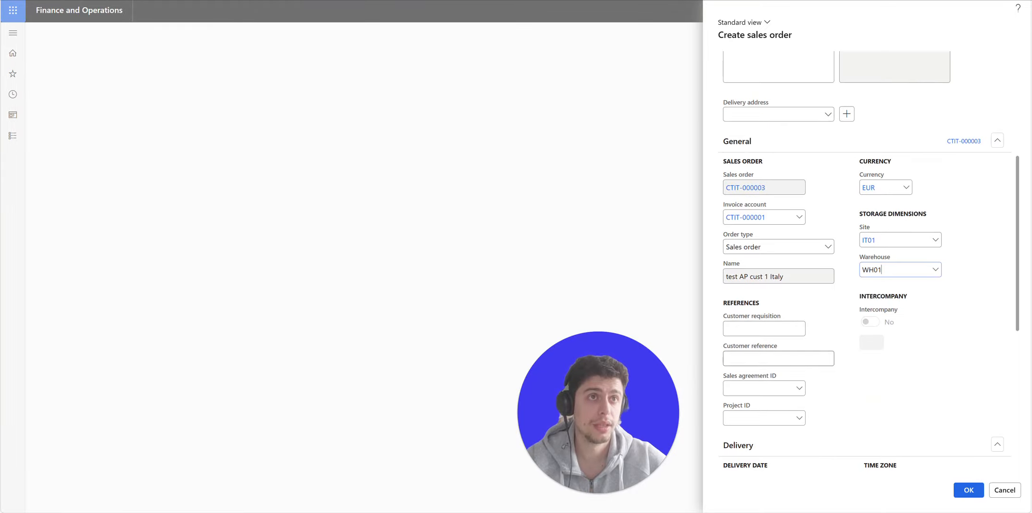
scroll(865, 274, down, 3)
scroll(869, 261, down, 2)
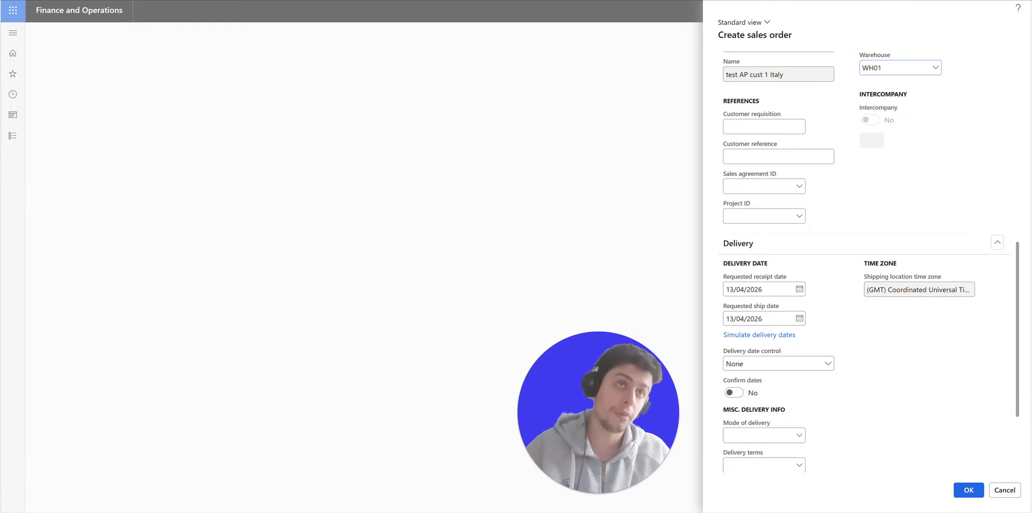
scroll(866, 266, down, 1)
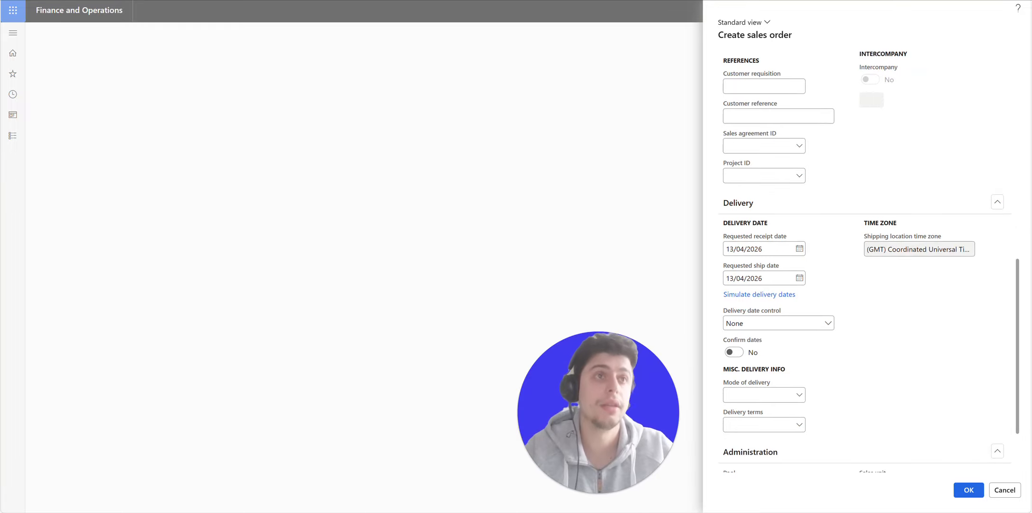
scroll(869, 262, down, 1)
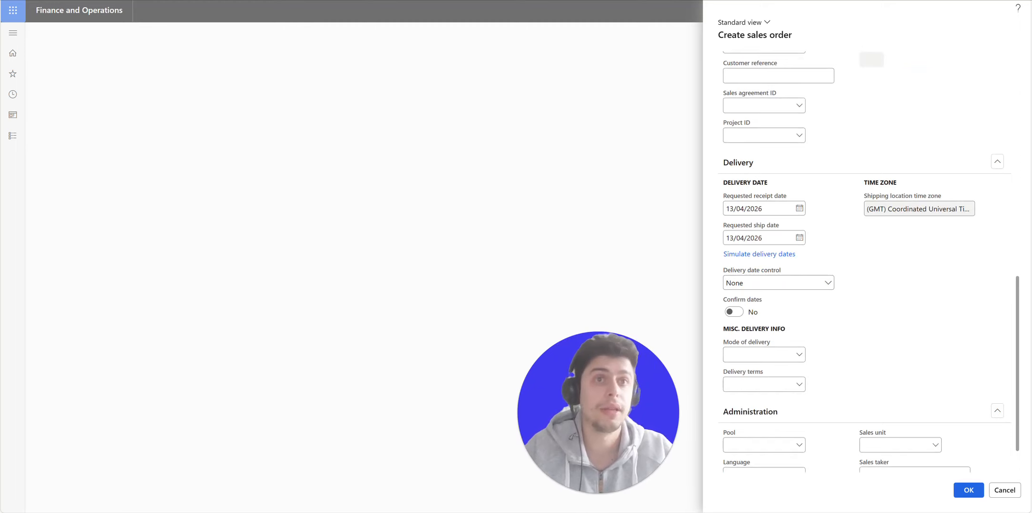
scroll(867, 262, down, 1)
- Set the mode of delivery to truck and delivery terms to EXW, leaving the order pool empty
click(800, 314)
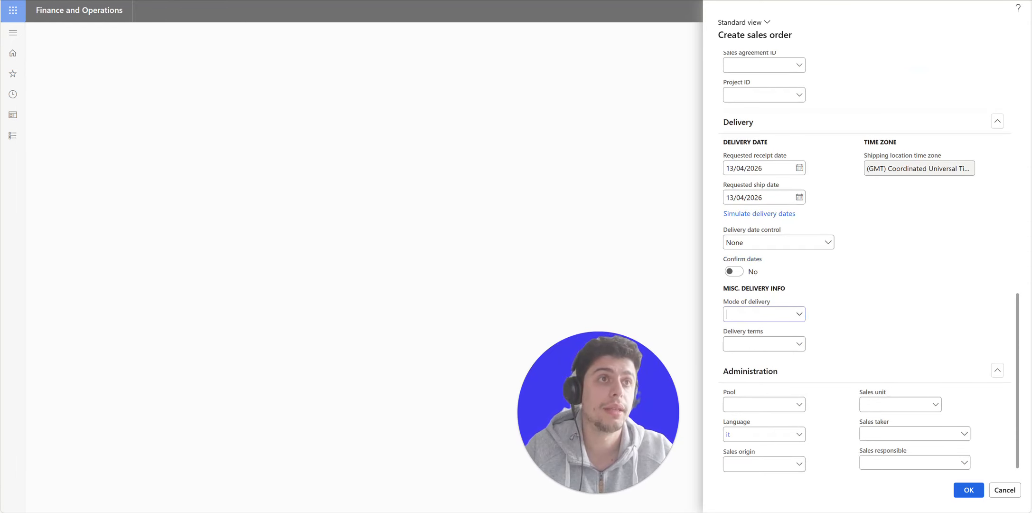
click(788, 346)
click(800, 343)
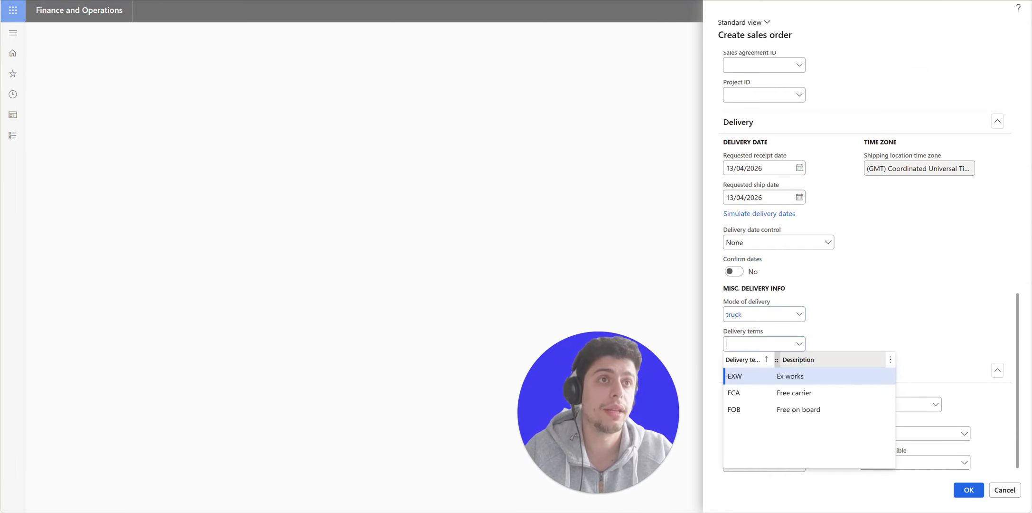
click(788, 376)
scroll(868, 262, down, 1)
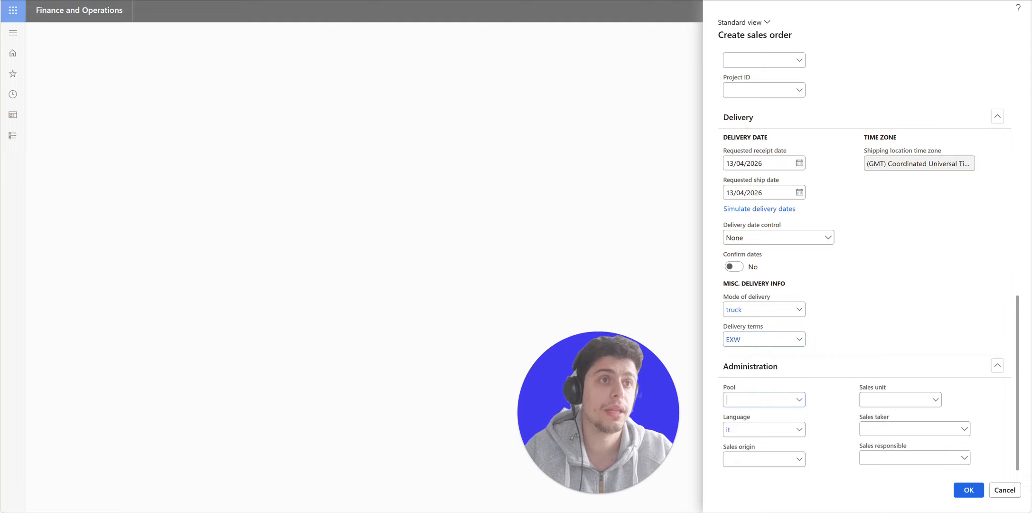
click(800, 400)
click(800, 400)
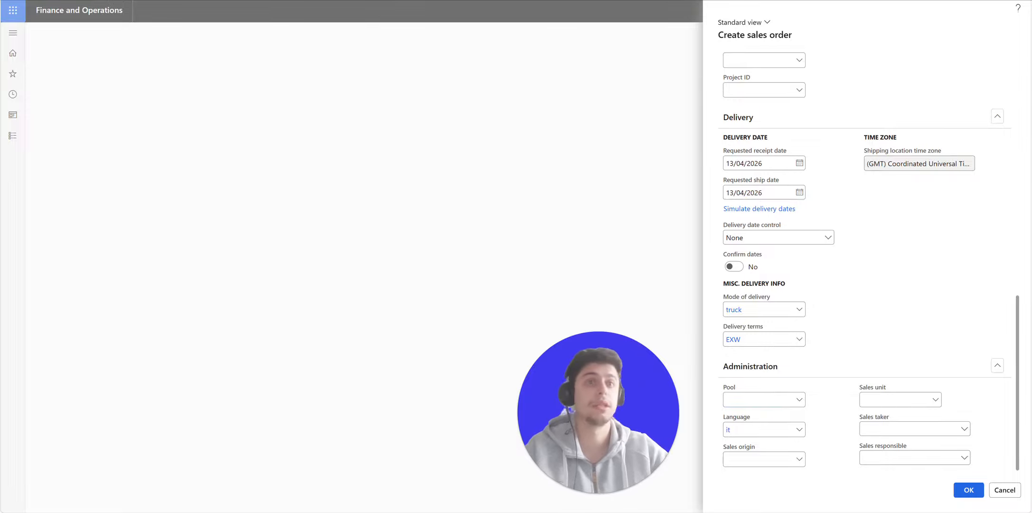
scroll(868, 262, up, 10)
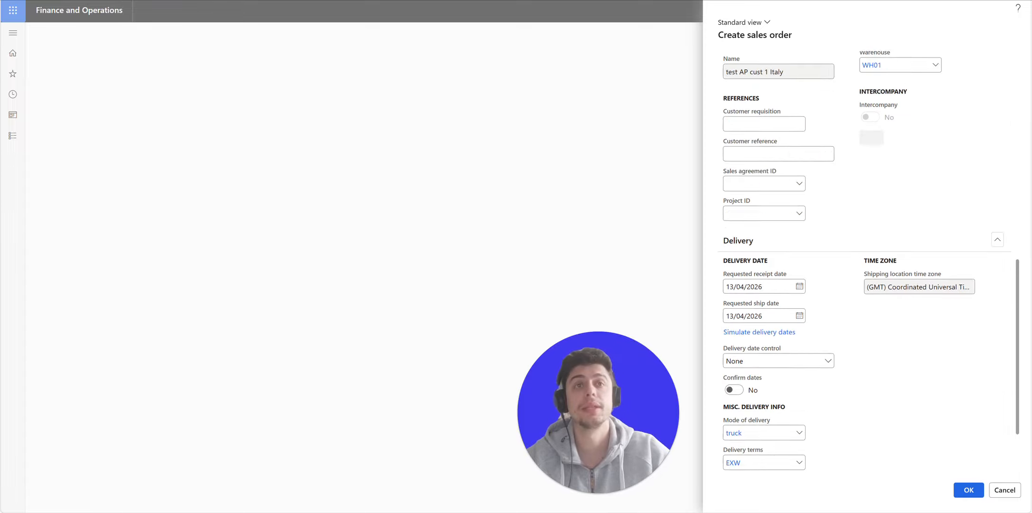
scroll(779, 297, up, 3)
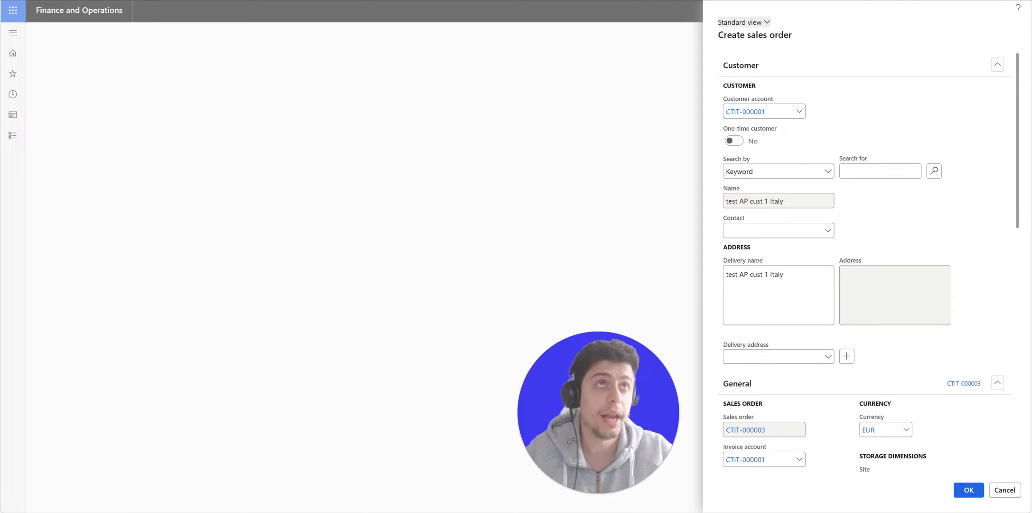
right_click(737, 230)
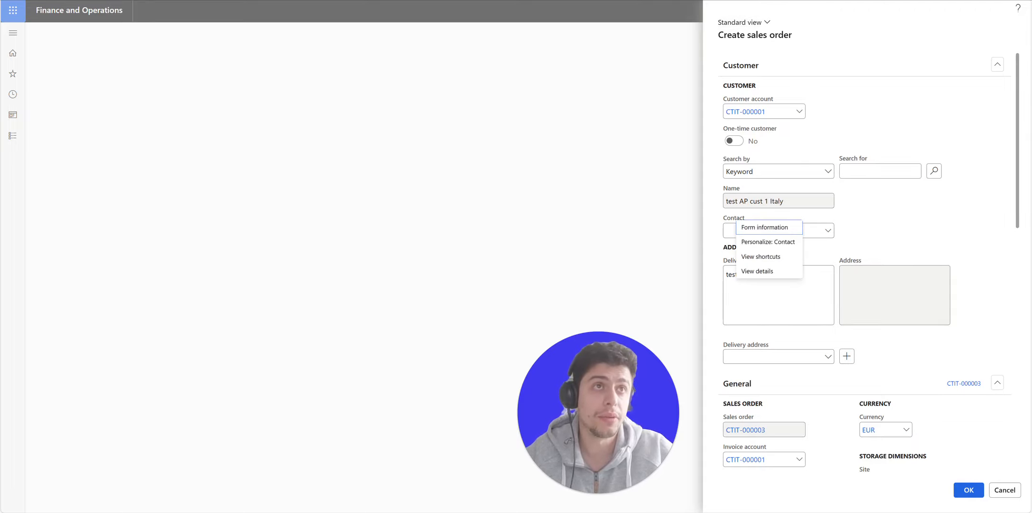
mouse_move(764, 227)
scroll(859, 285, down, 10)
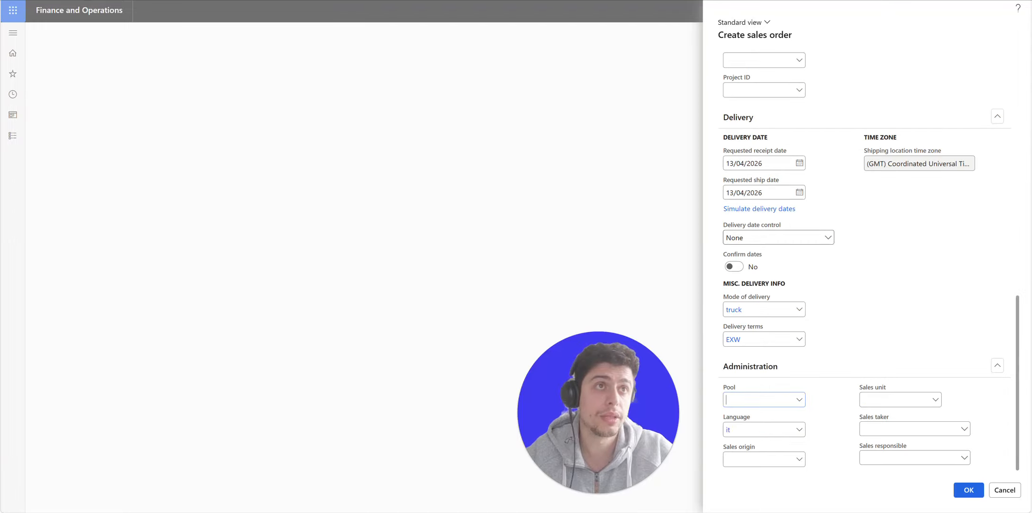
scroll(771, 215, up, 12)
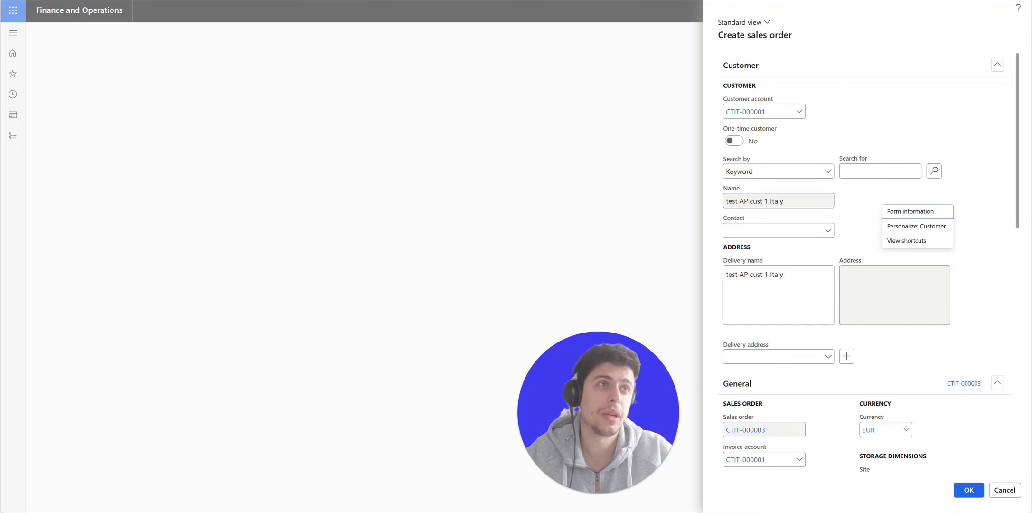
- Try marking fields required through page personalization, then create sales order CTIT-000003
click(917, 227)
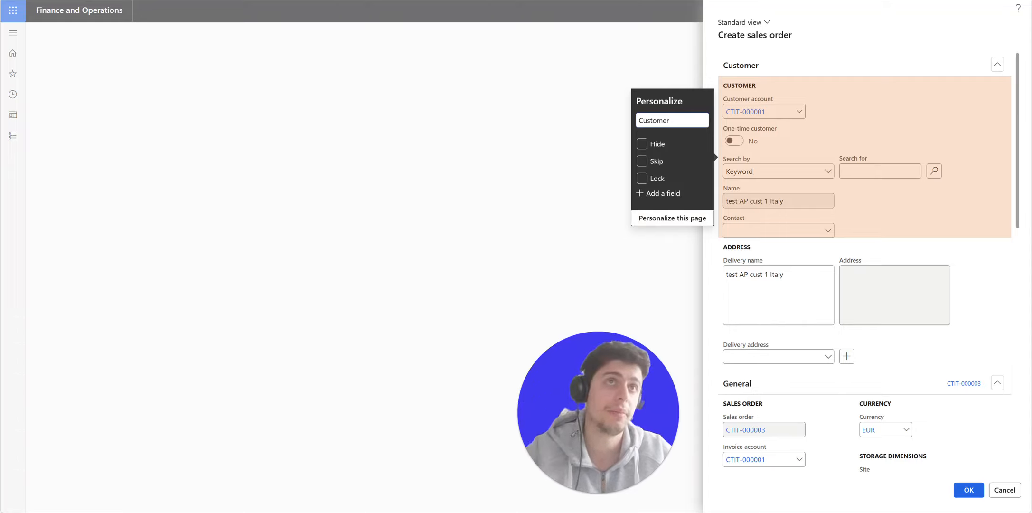
click(672, 218)
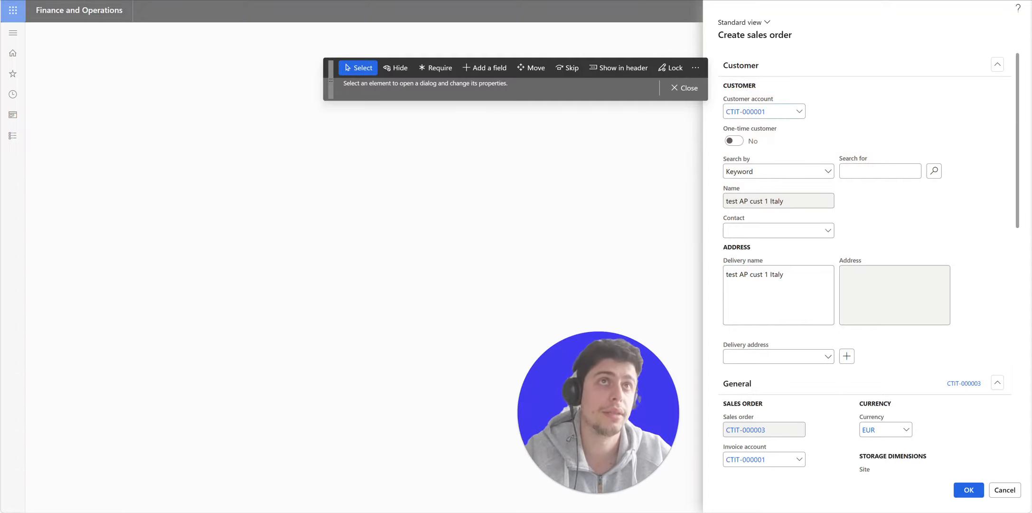
click(436, 67)
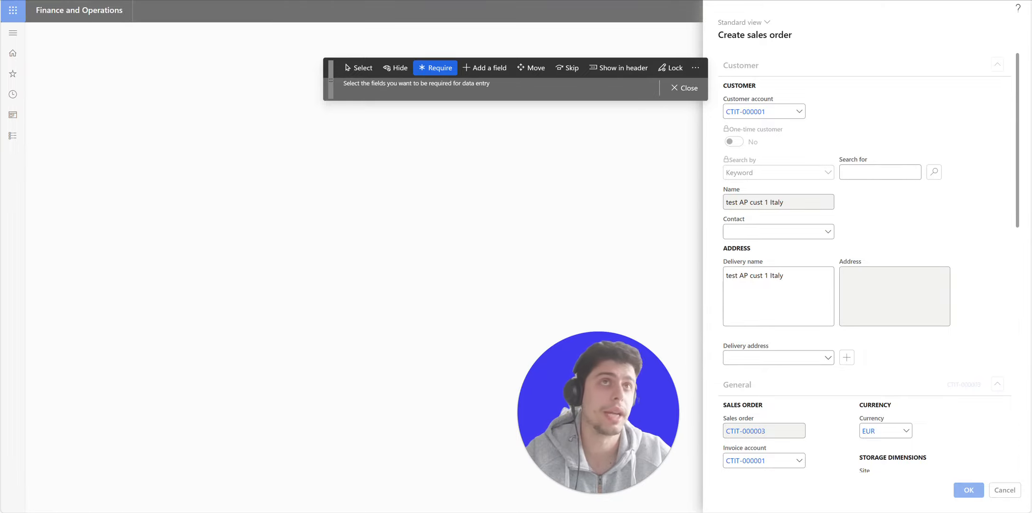
click(684, 89)
scroll(865, 266, down, 12)
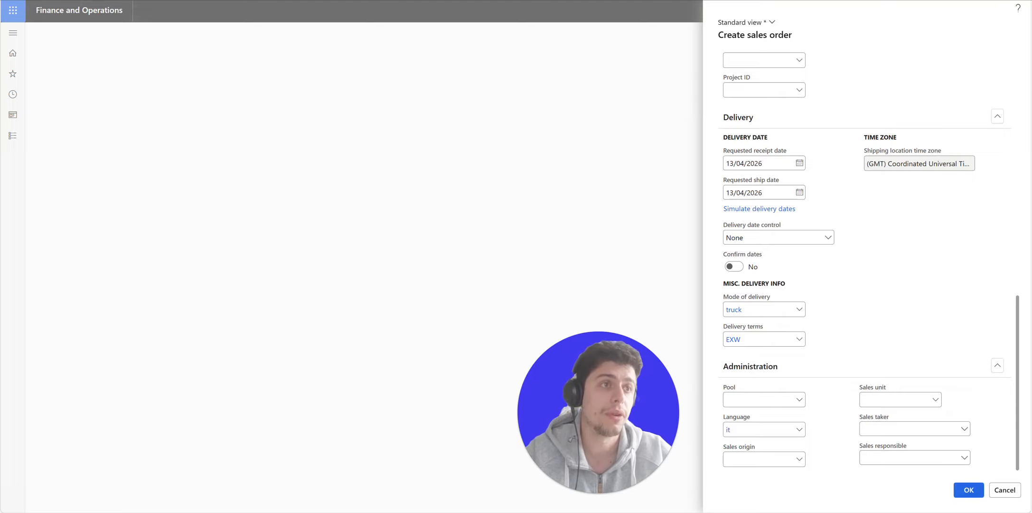
click(968, 489)
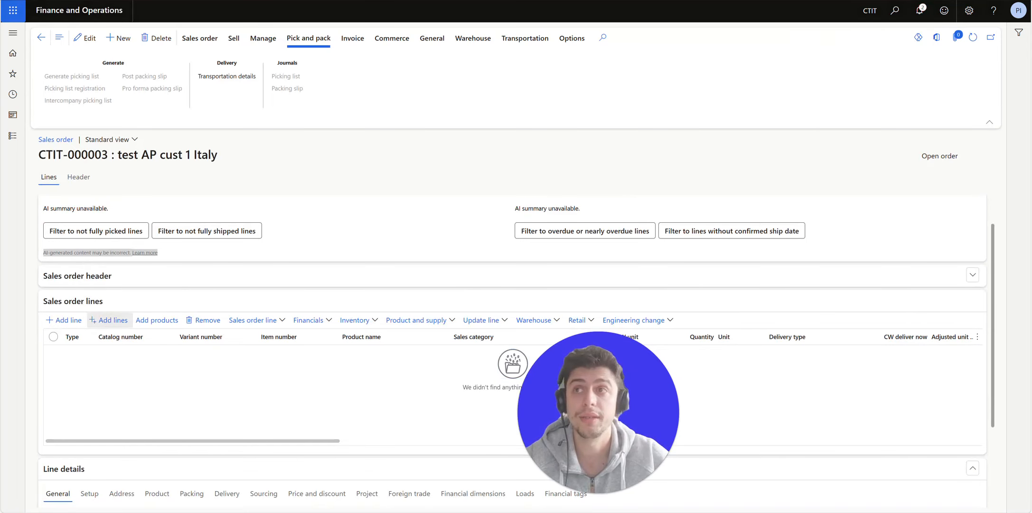
- In Create lines, display the Warehouse, Location and Batch number dimensions for Coffe-beans 01
click(108, 320)
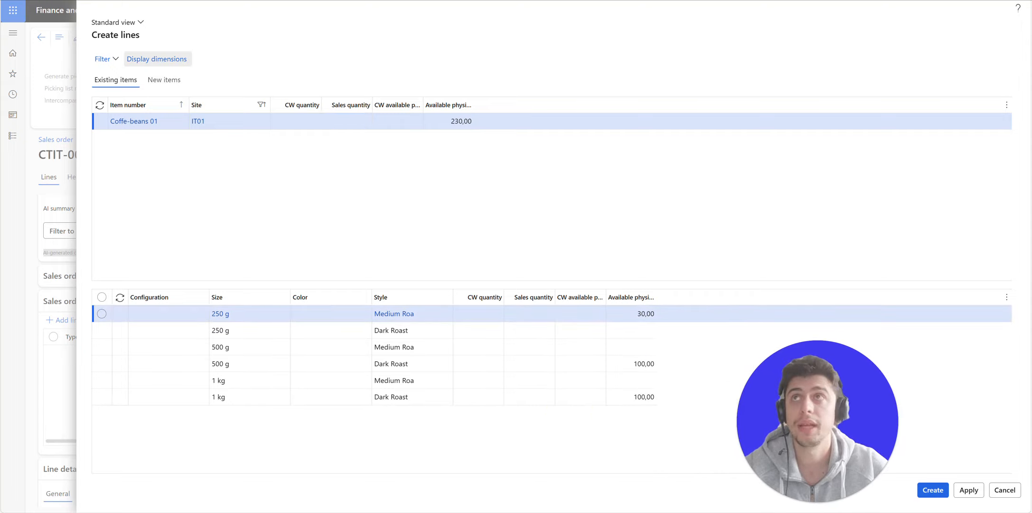
click(156, 59)
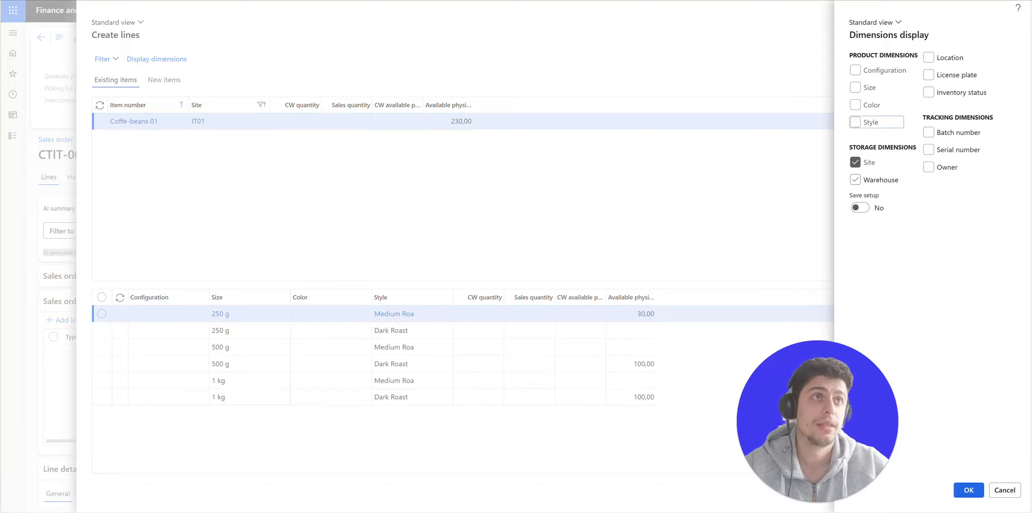
click(855, 179)
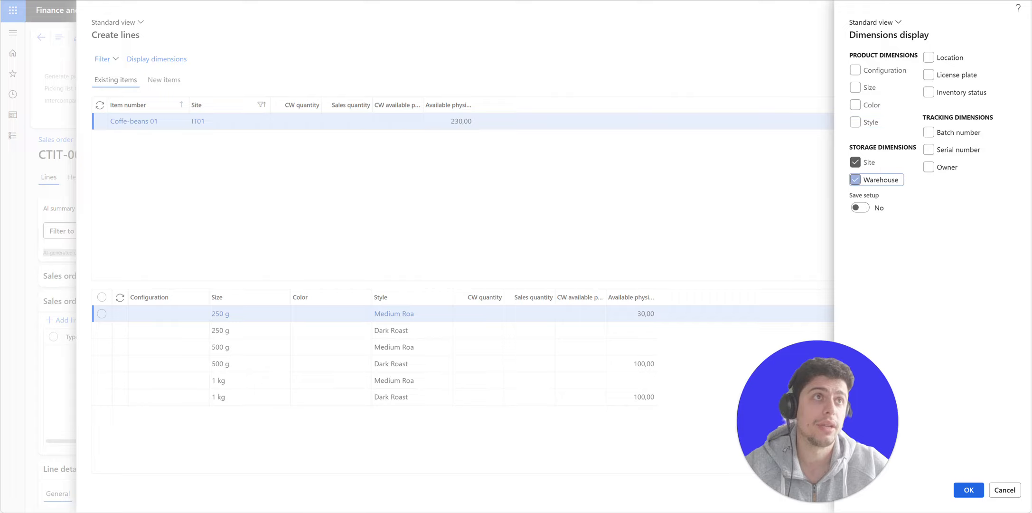
click(928, 57)
click(928, 92)
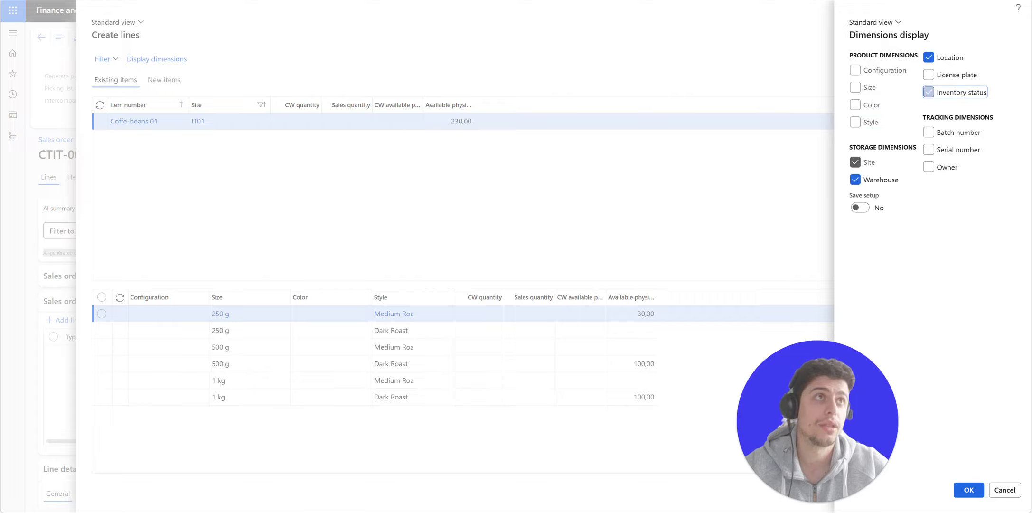
click(928, 132)
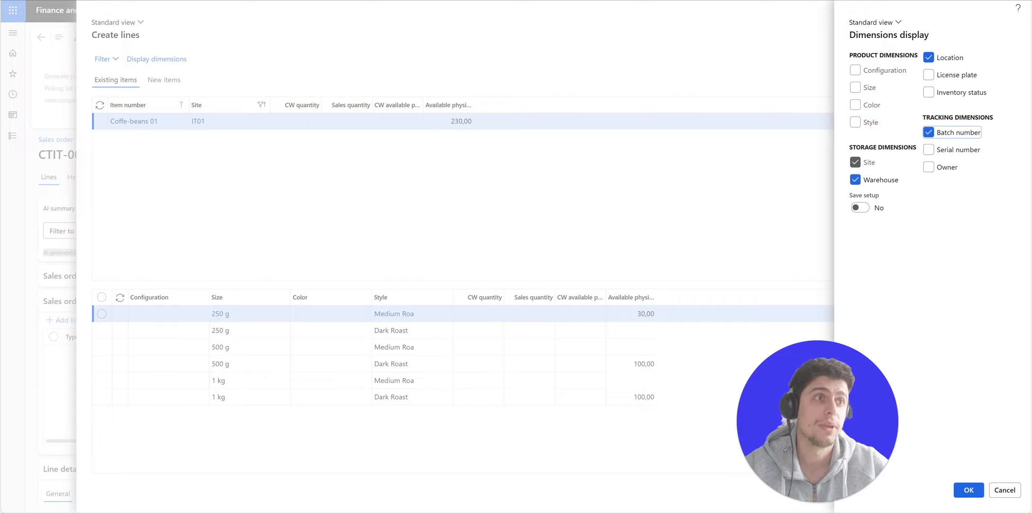
- Enter quantity 3 for the 250 g variant and 5 for 500 g Dark Roast, then create the lines
click(968, 489)
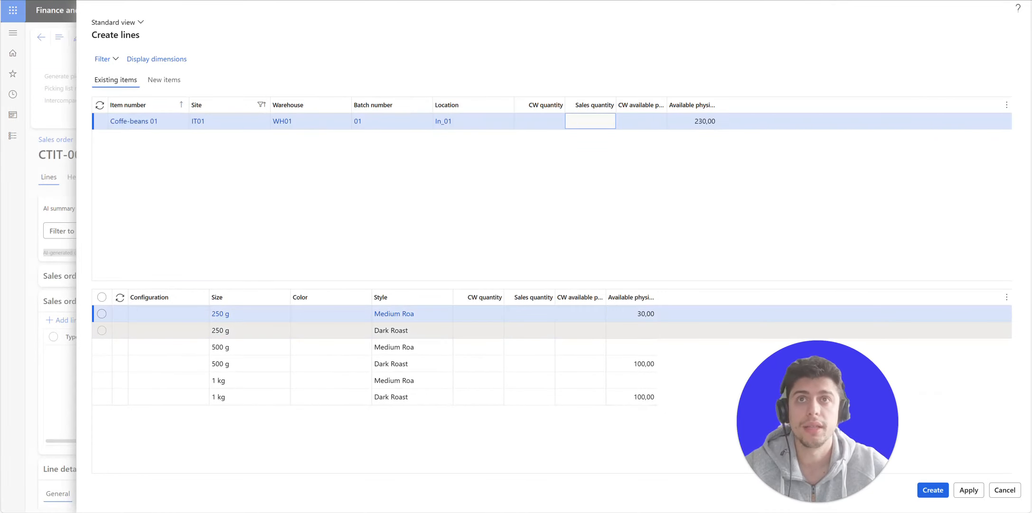
click(580, 313)
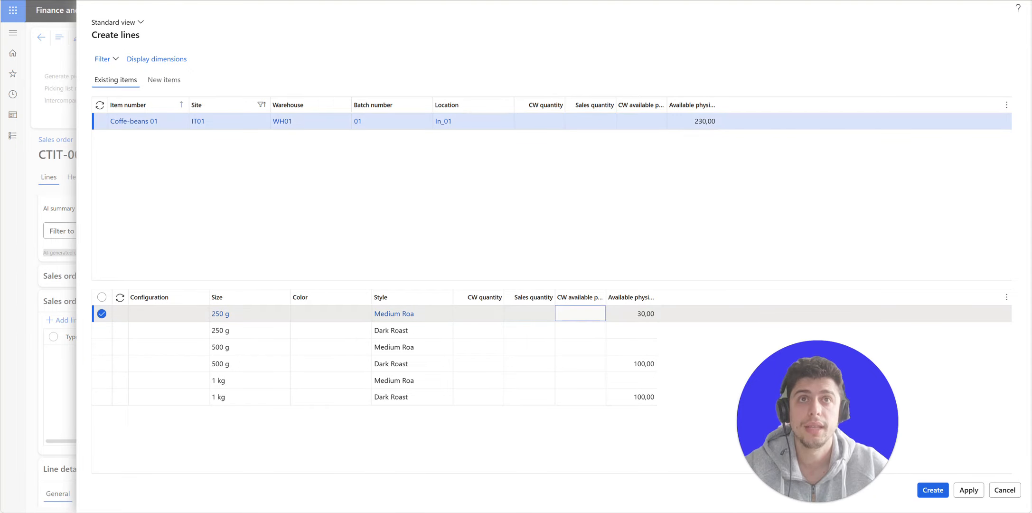
click(529, 313)
text(3)
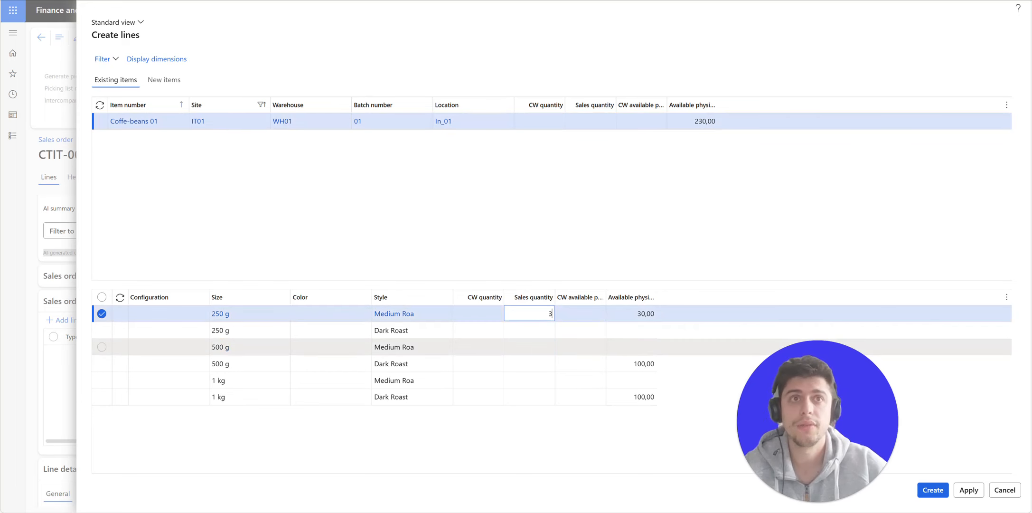
click(530, 363)
text(5)
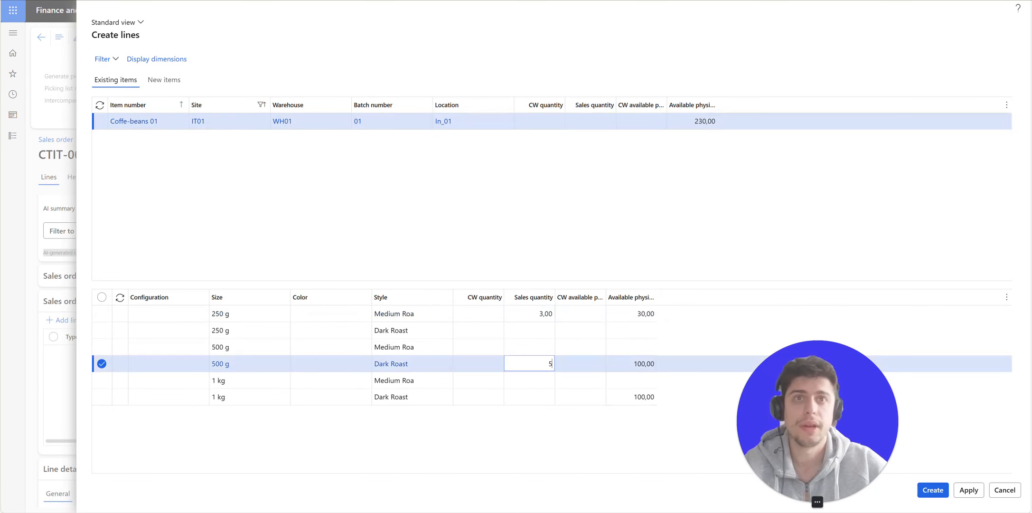
click(933, 490)
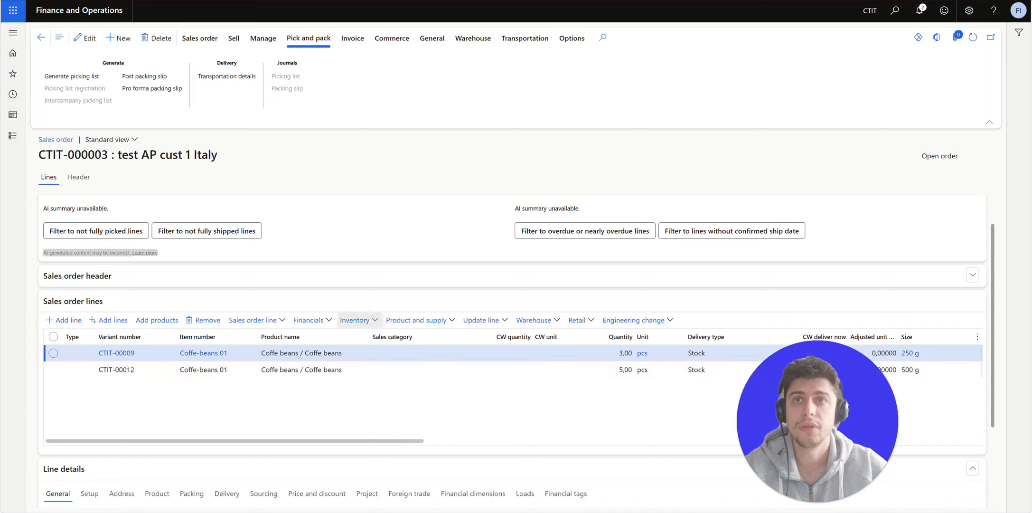
- Enter unit price 10 on the 250 g line and 14 on the Dark Roast line, then save
drag(234, 441, 587, 441)
click(545, 353)
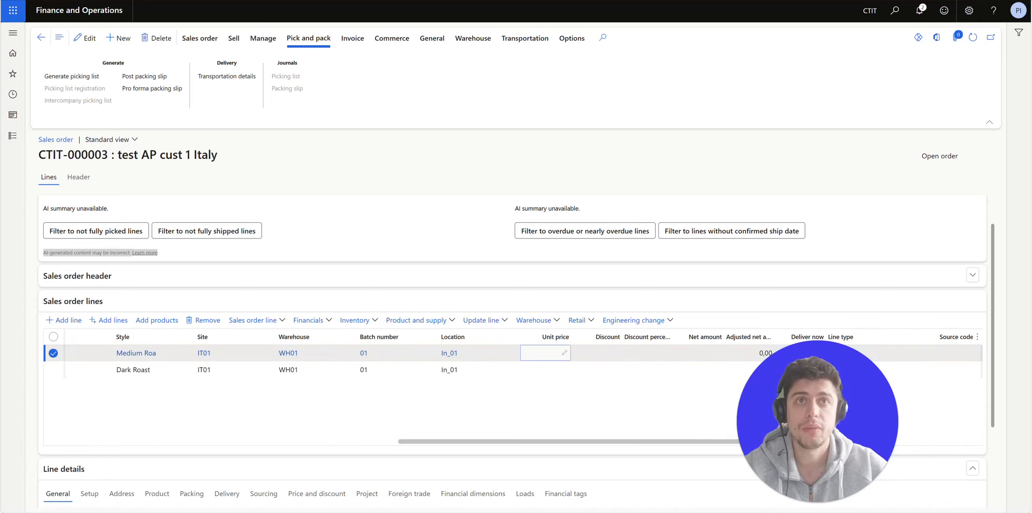
text(10)
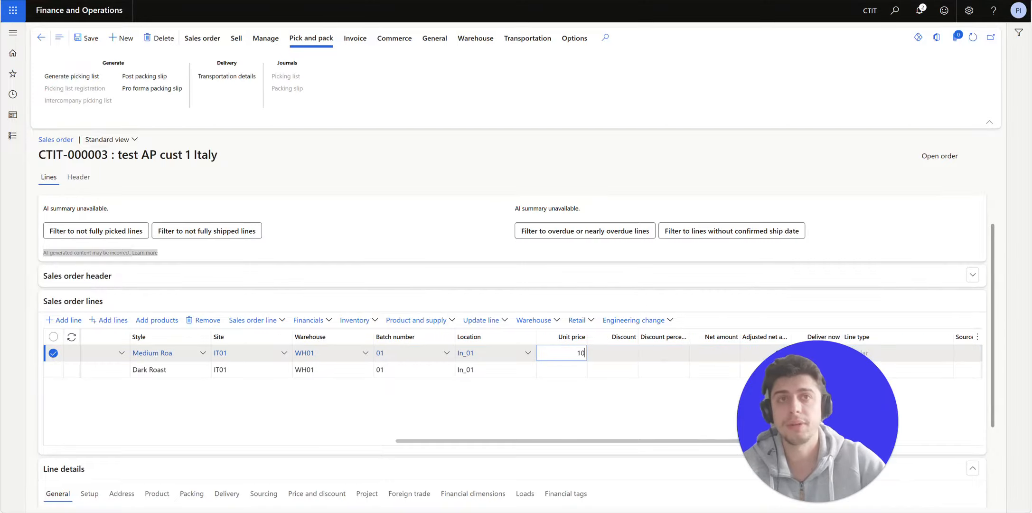
click(554, 369)
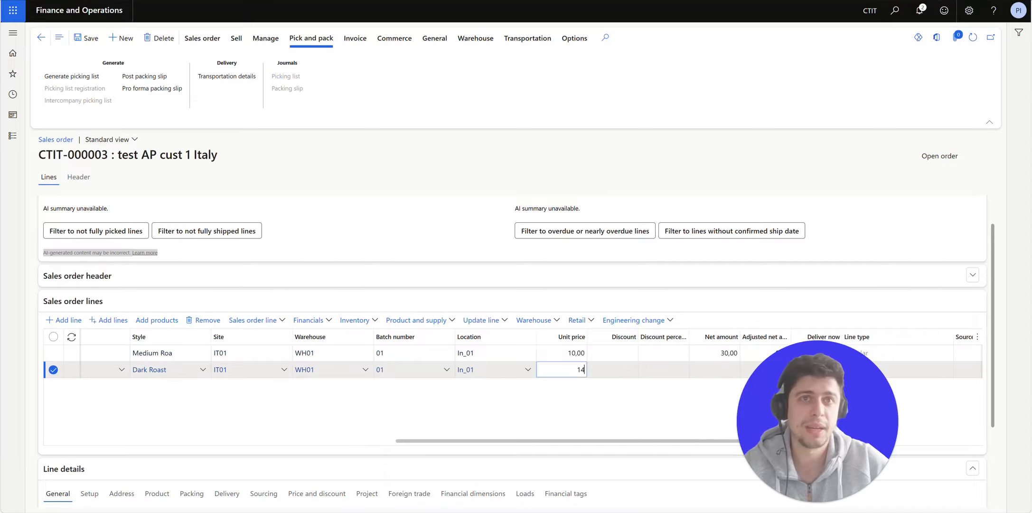
key(ctrl+s)
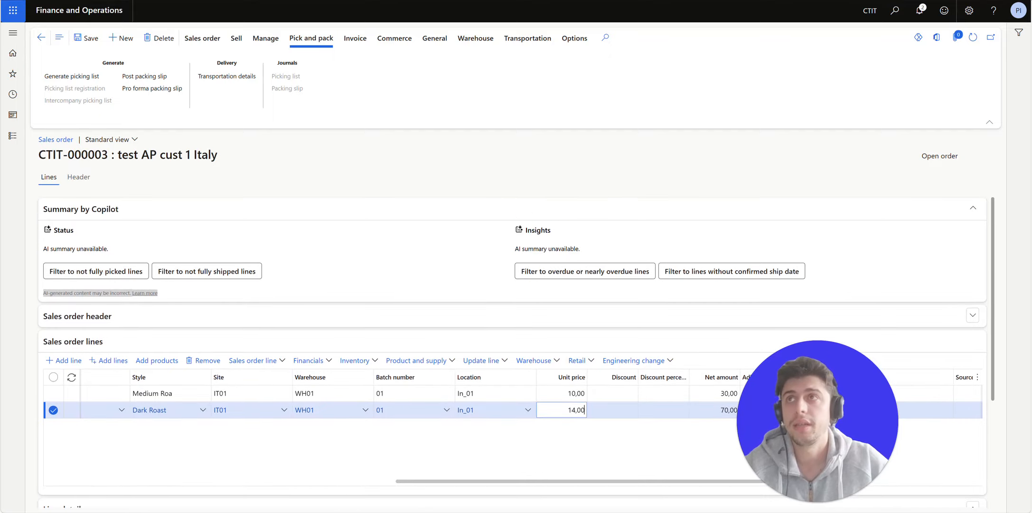
click(78, 177)
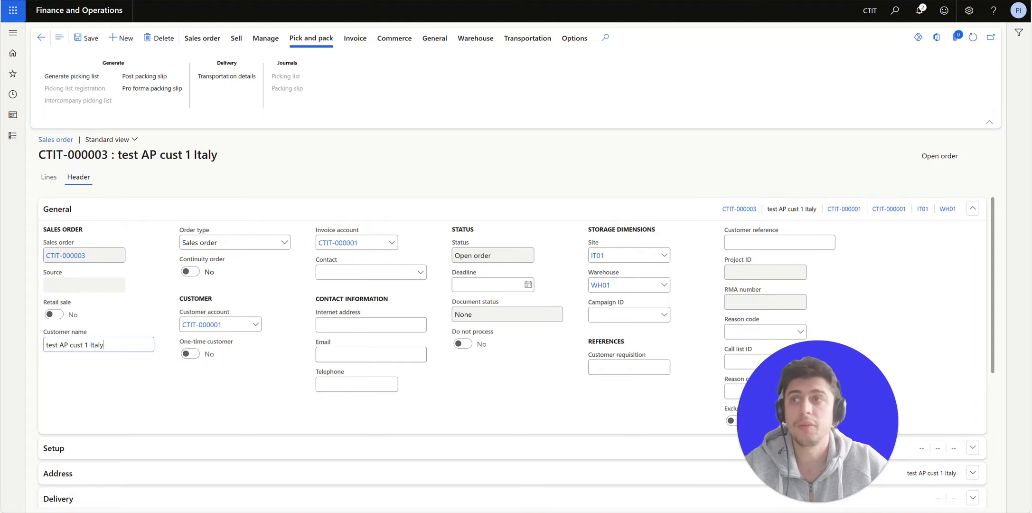
click(53, 448)
scroll(513, 352, down, 3)
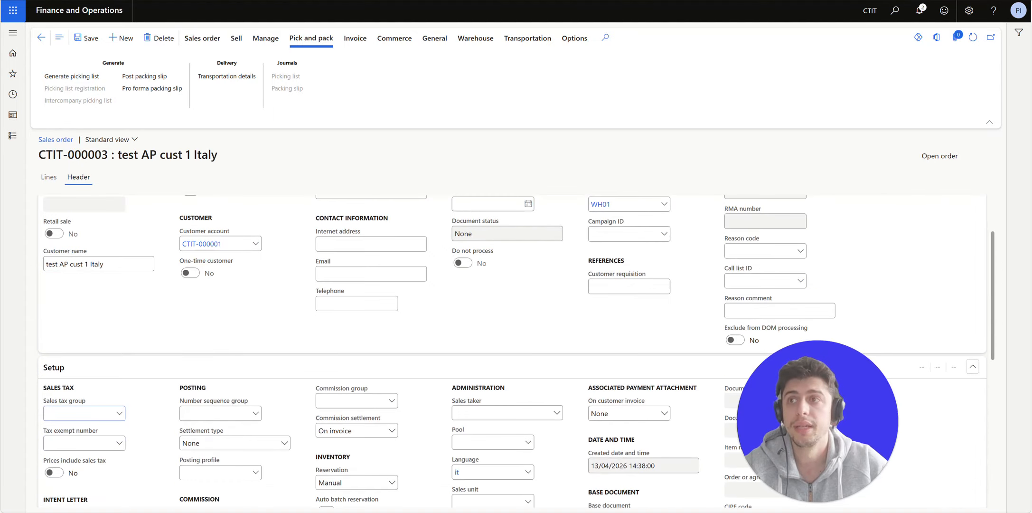
scroll(513, 353, down, 3)
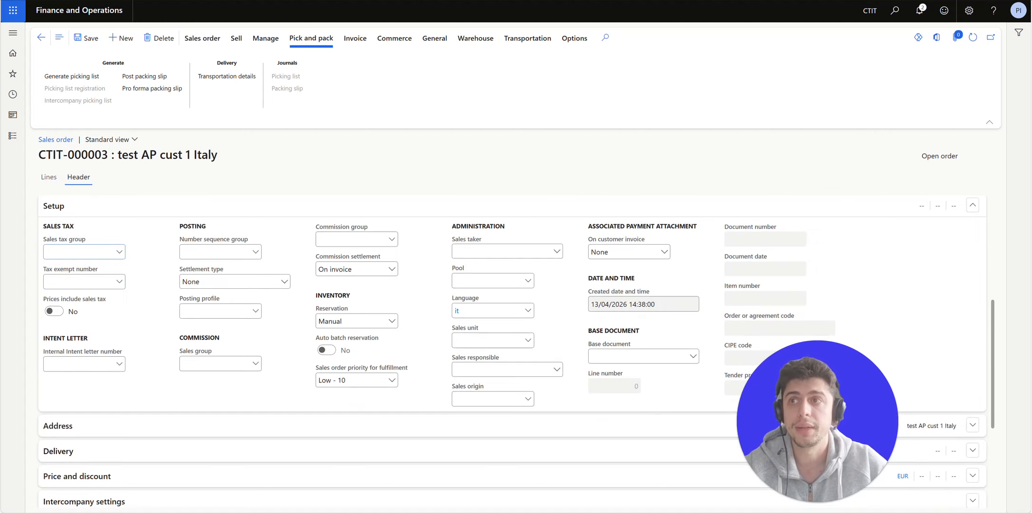
click(58, 451)
scroll(513, 352, down, 3)
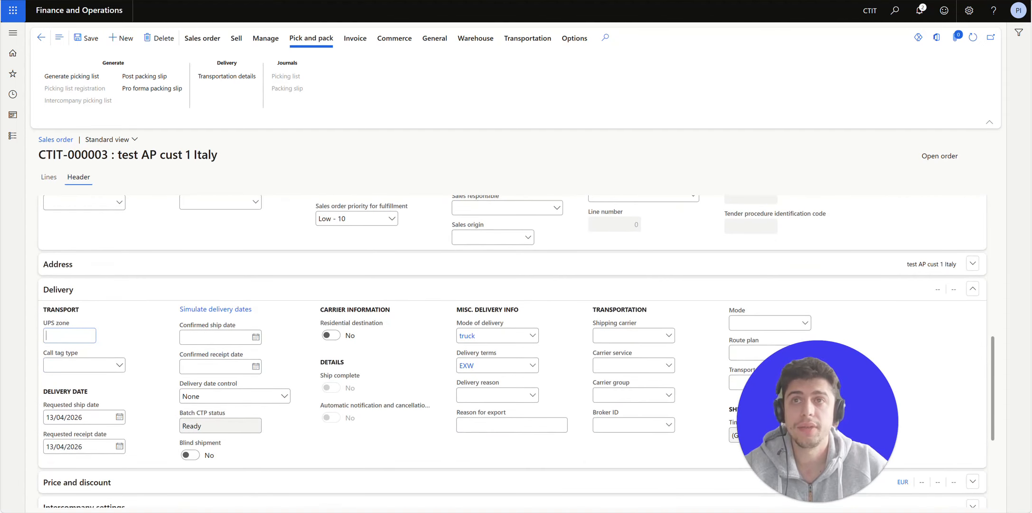
scroll(513, 352, down, 2)
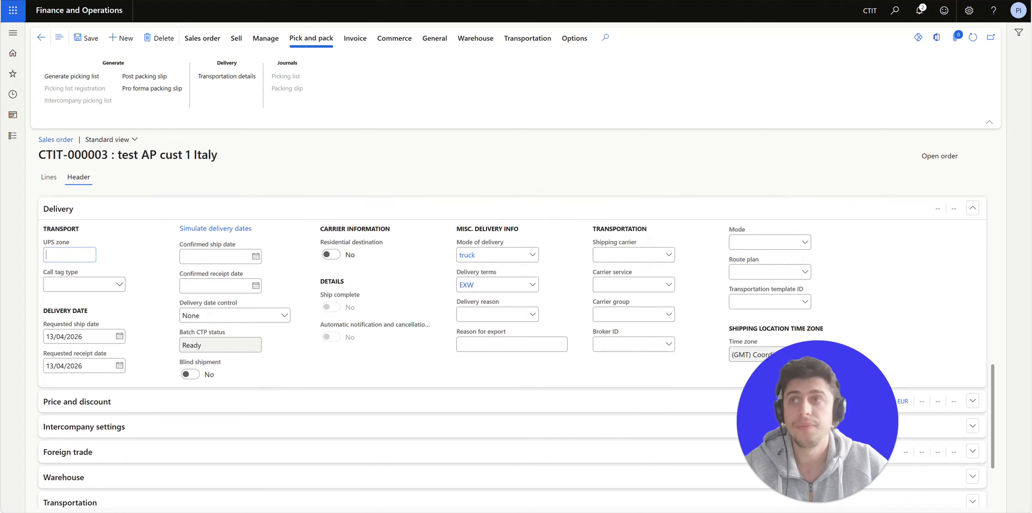
click(76, 402)
scroll(513, 352, down, 1)
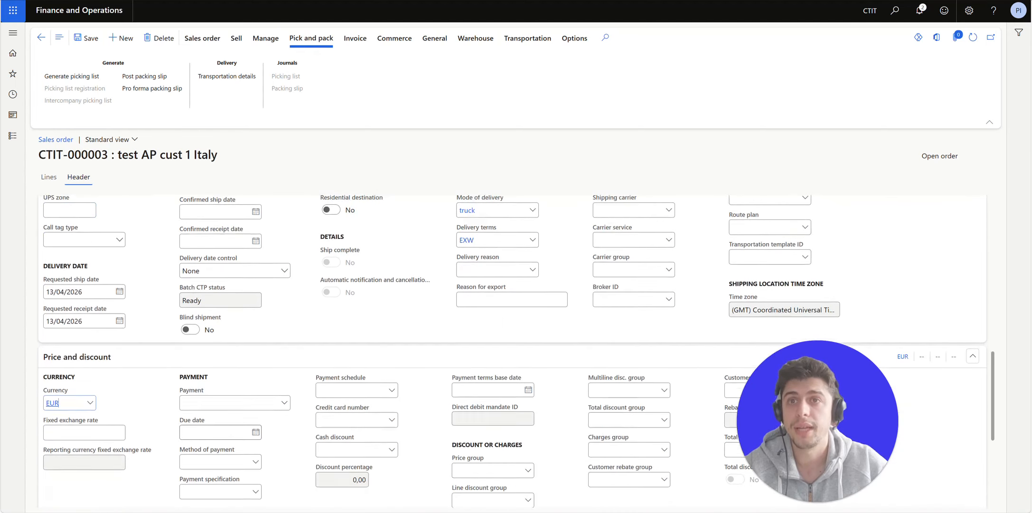
click(49, 177)
scroll(156, 272, down, 3)
scroll(156, 272, up, 2)
scroll(157, 272, down, 2)
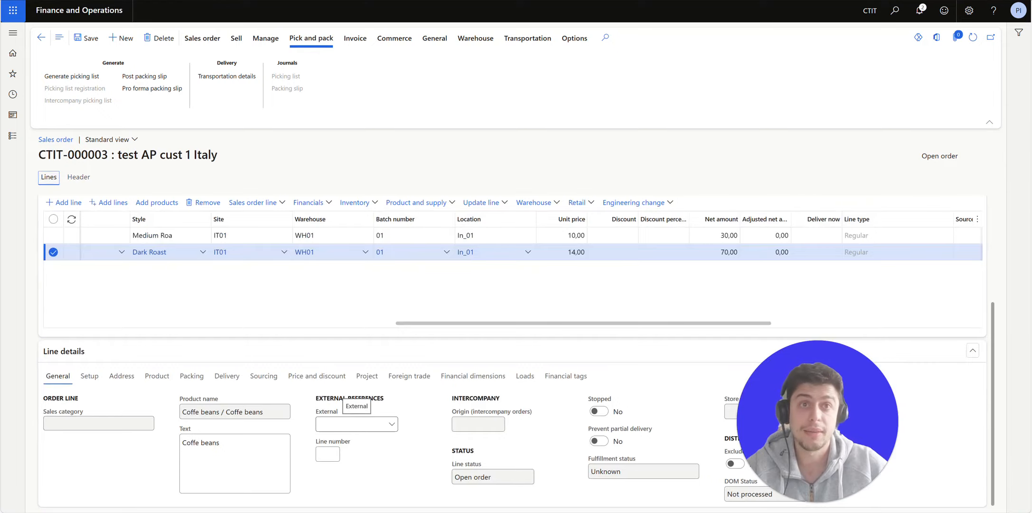
- Review the line's setup and price details and check the order totals show a 100,00 subtotal
click(89, 375)
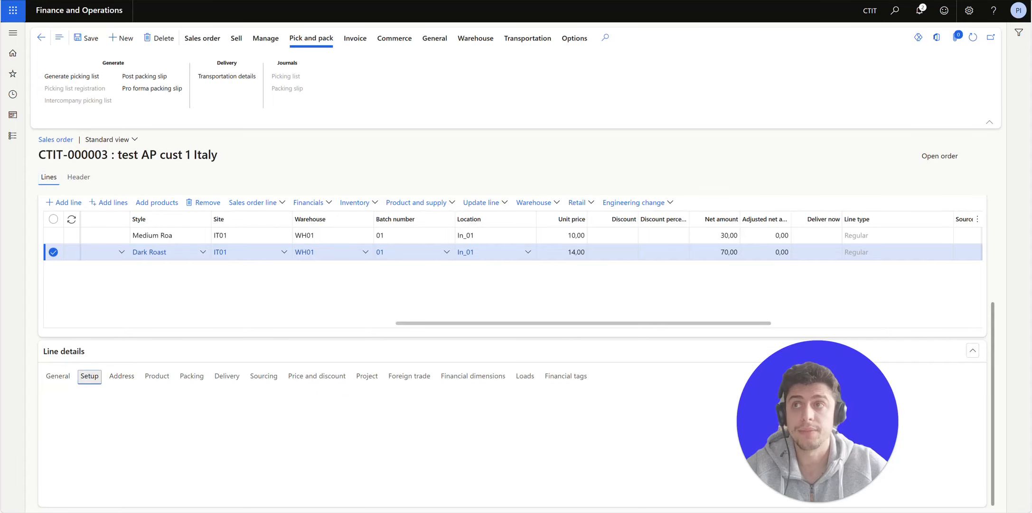
click(316, 376)
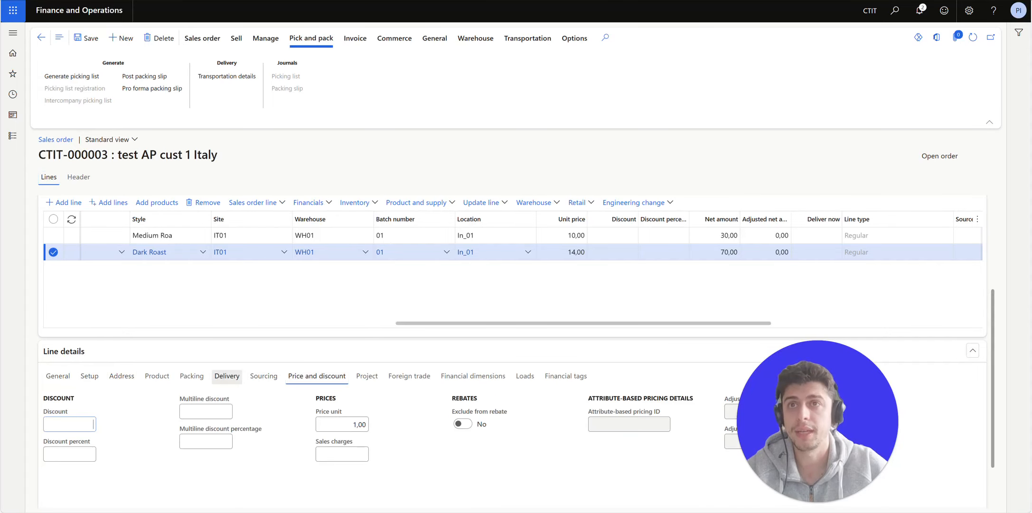
scroll(516, 349, up, 1)
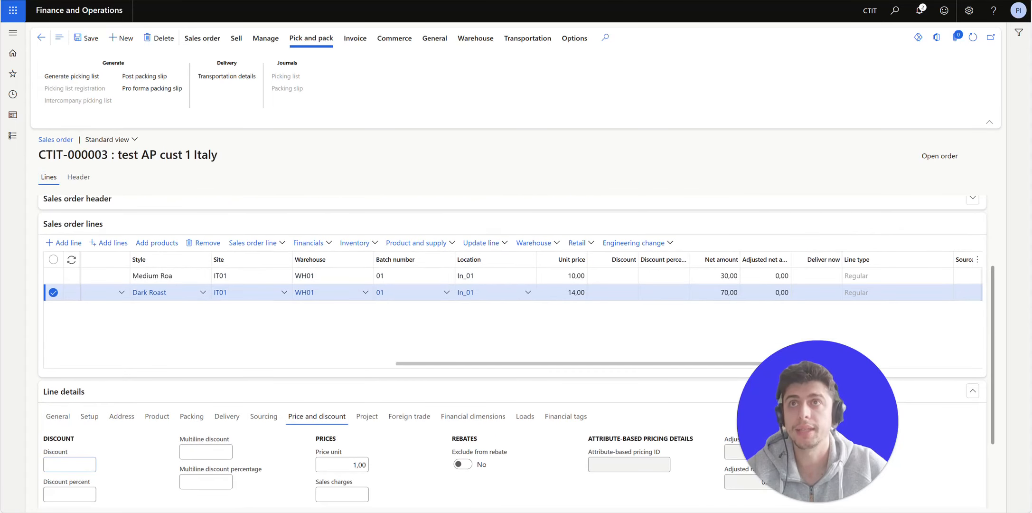
scroll(516, 349, up, 3)
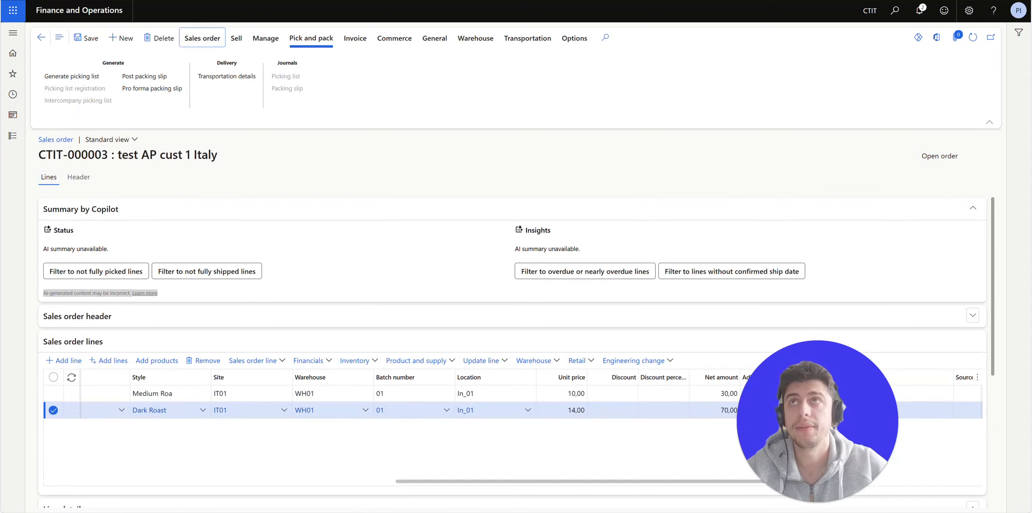
click(245, 76)
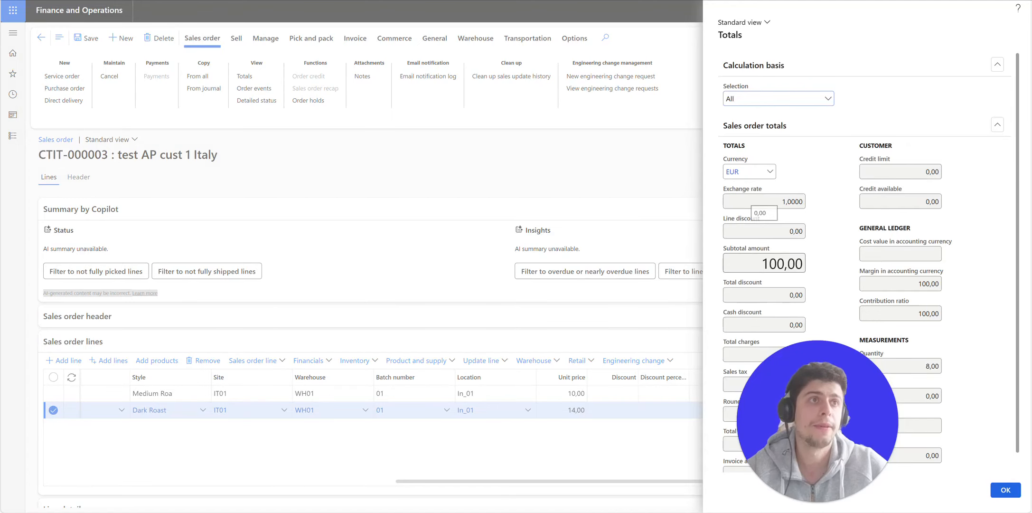
click(1005, 490)
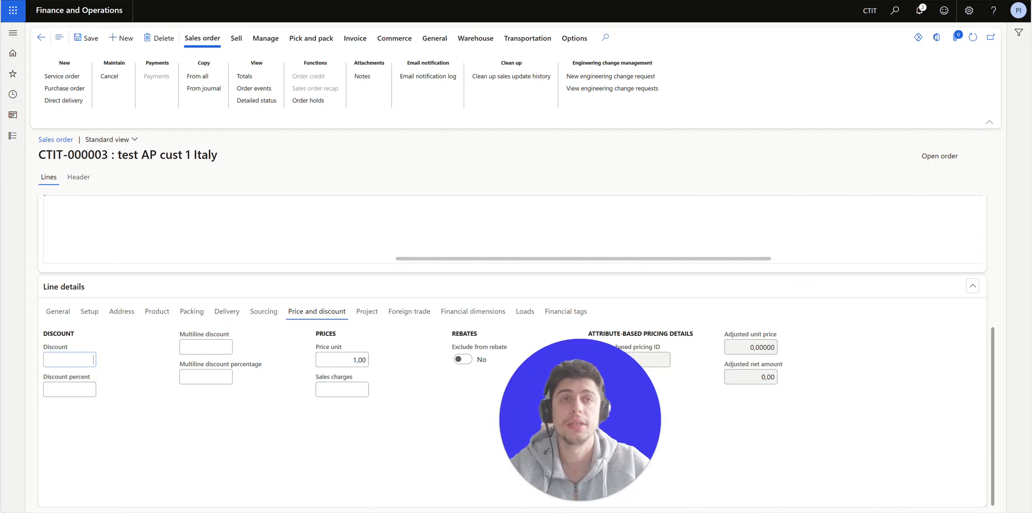
click(236, 38)
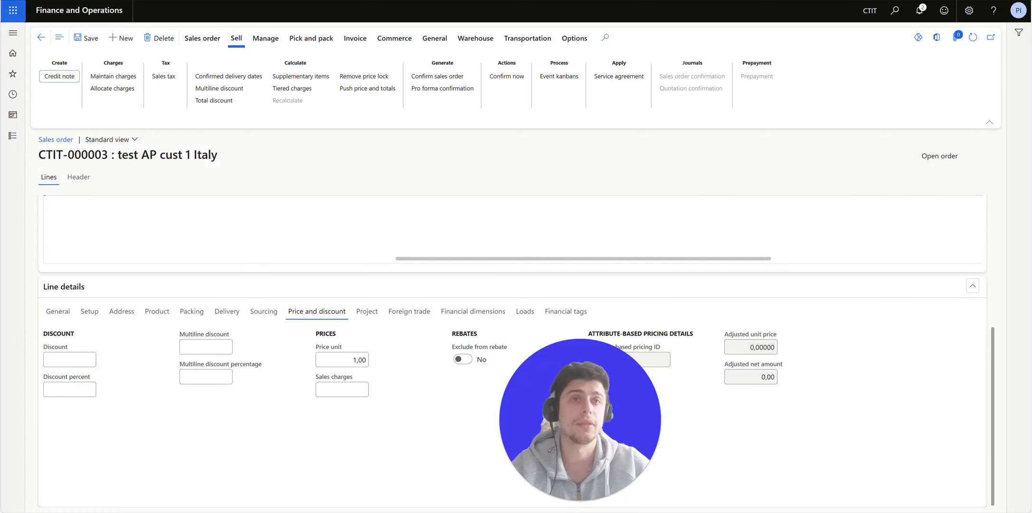
- Confirm sales order CTIT-000003 from the Sell actions
drag(580, 419, 711, 420)
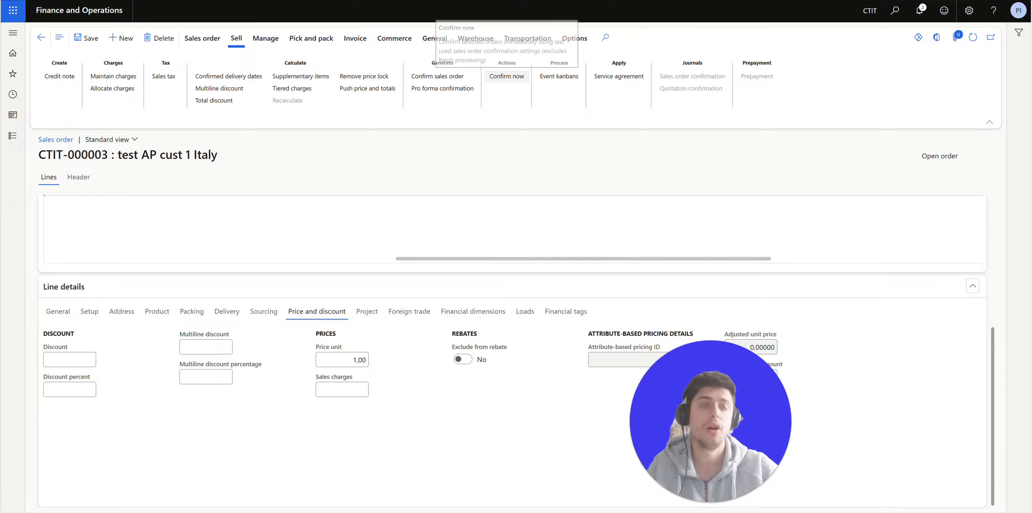
click(507, 77)
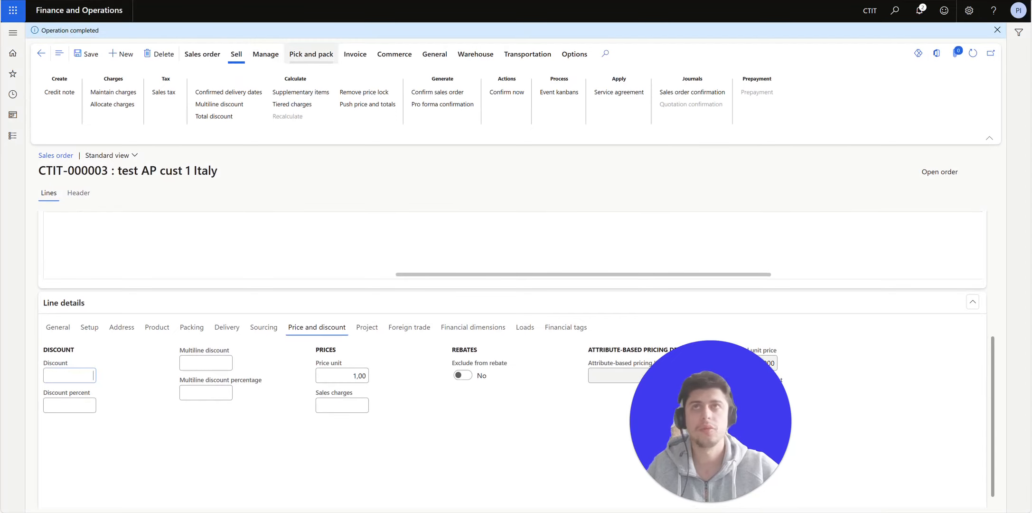
click(311, 54)
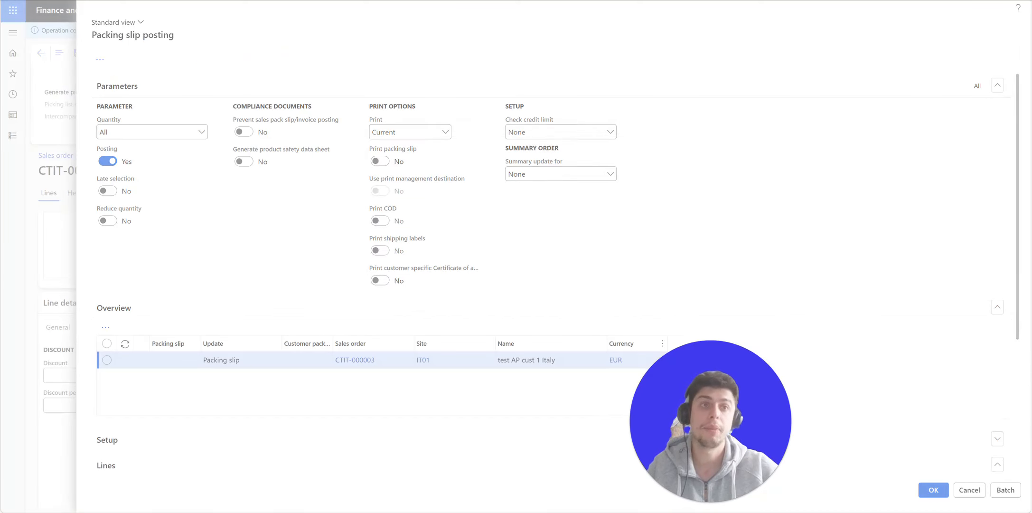
- Try posting the packing slip for quantity All and read the items-not-picked error details
click(613, 246)
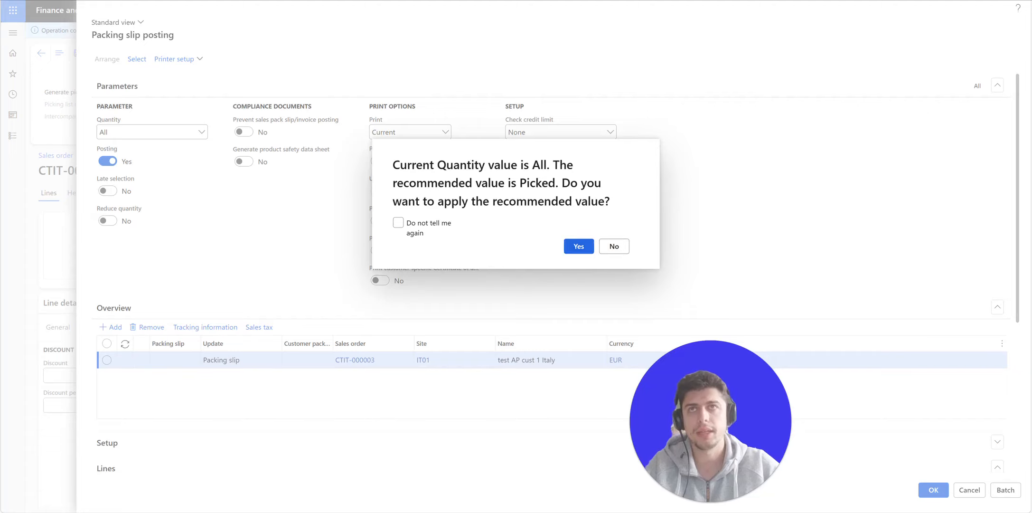
click(202, 132)
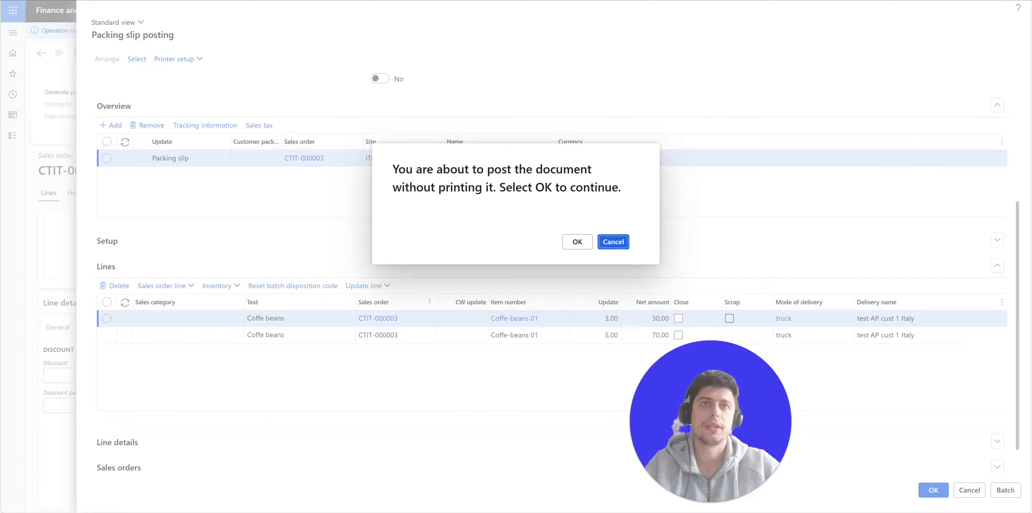
click(577, 241)
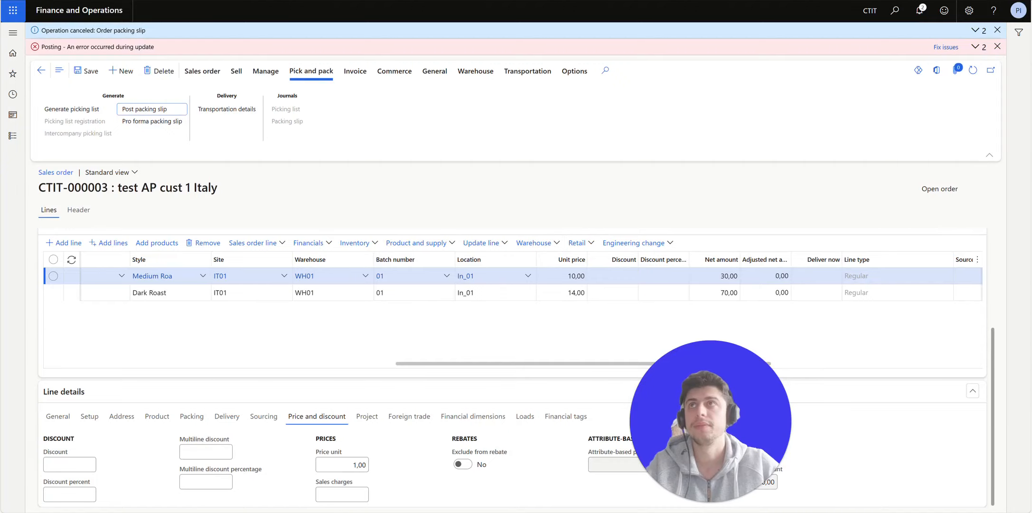
click(975, 46)
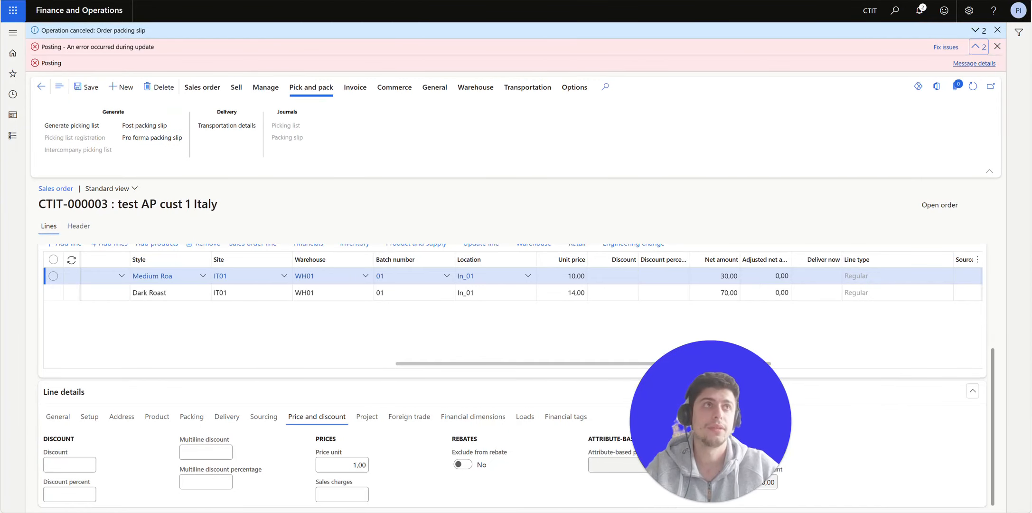
click(974, 63)
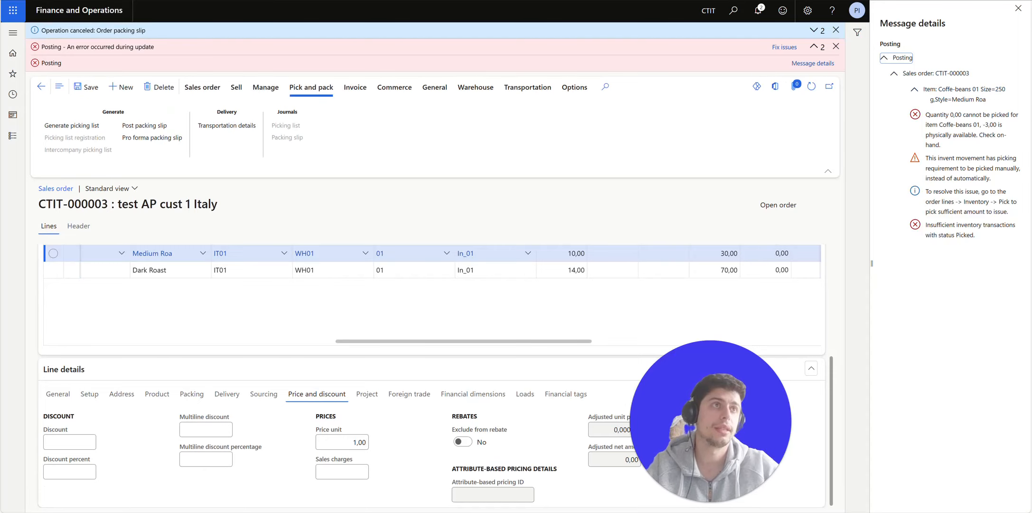
click(1018, 8)
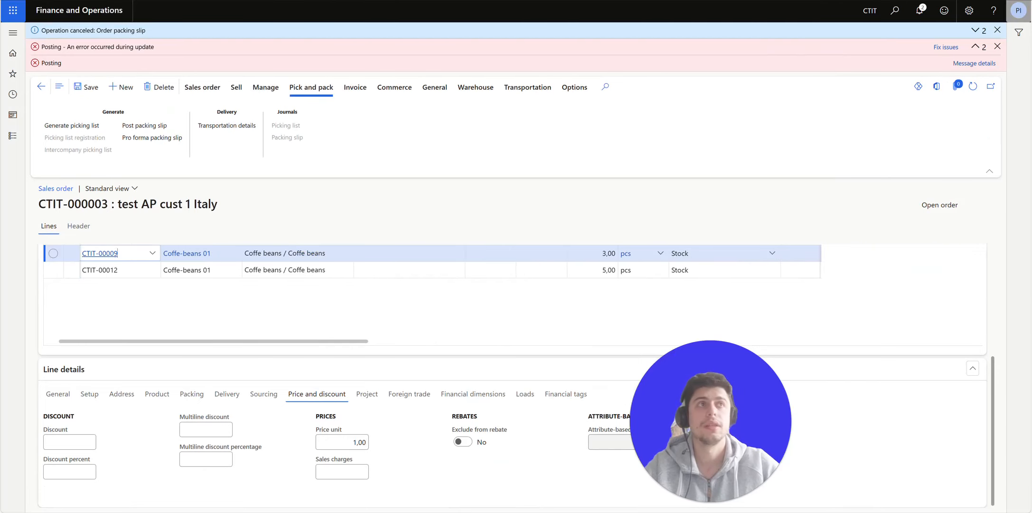
click(71, 126)
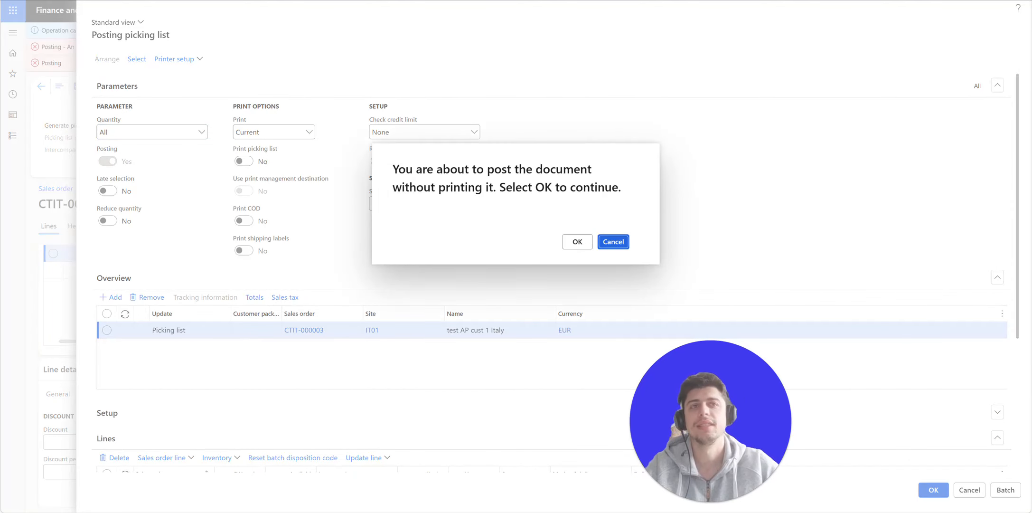
- Post the picking list, verify both coffee lines show Completed, and return to the order
click(577, 241)
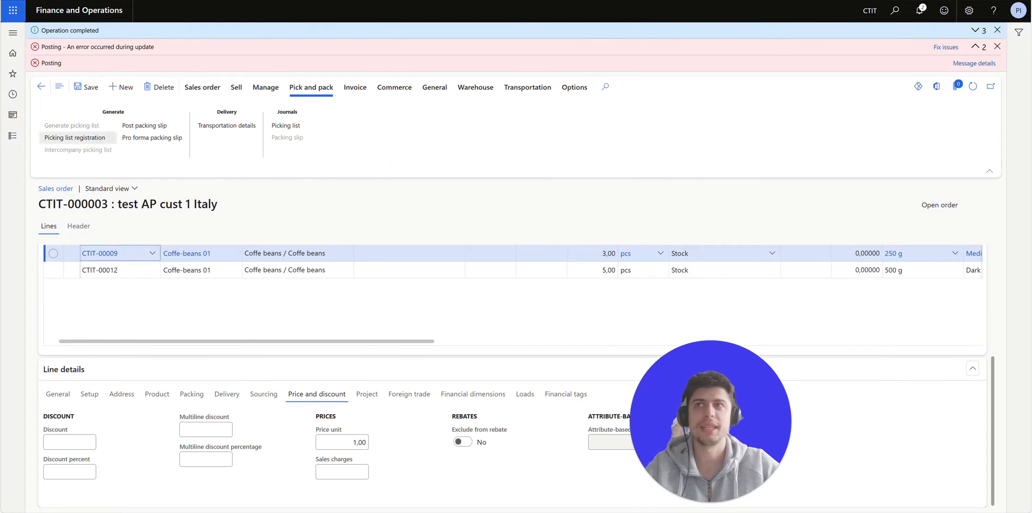
click(74, 138)
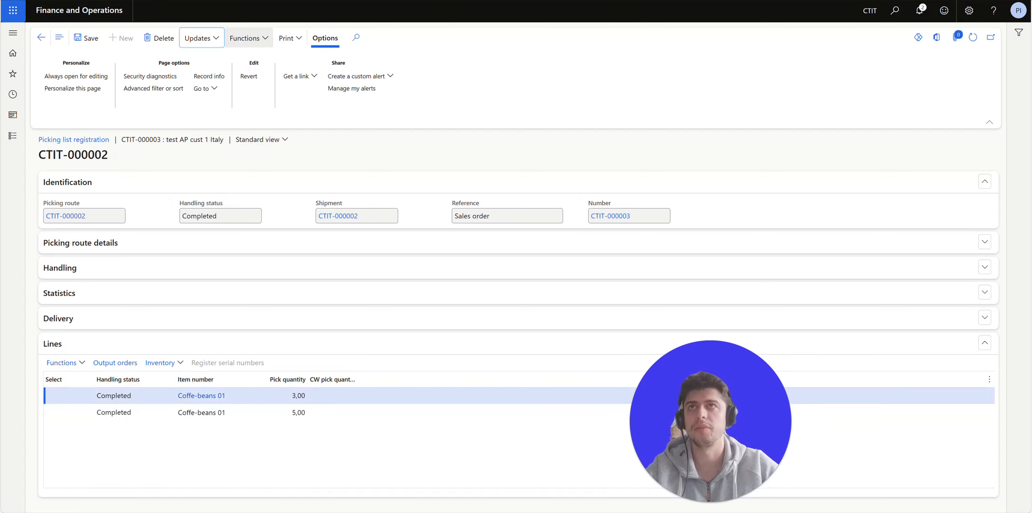
click(248, 38)
click(249, 38)
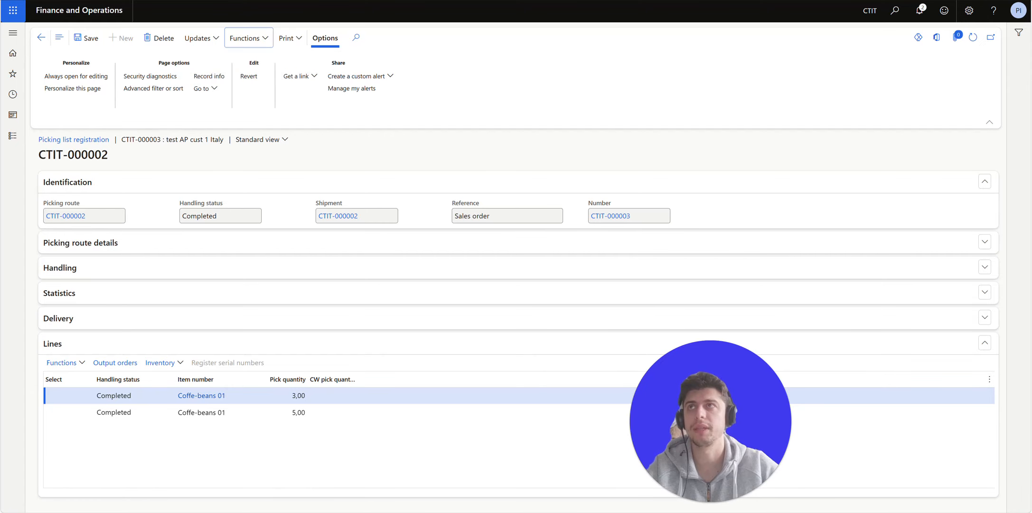
click(41, 38)
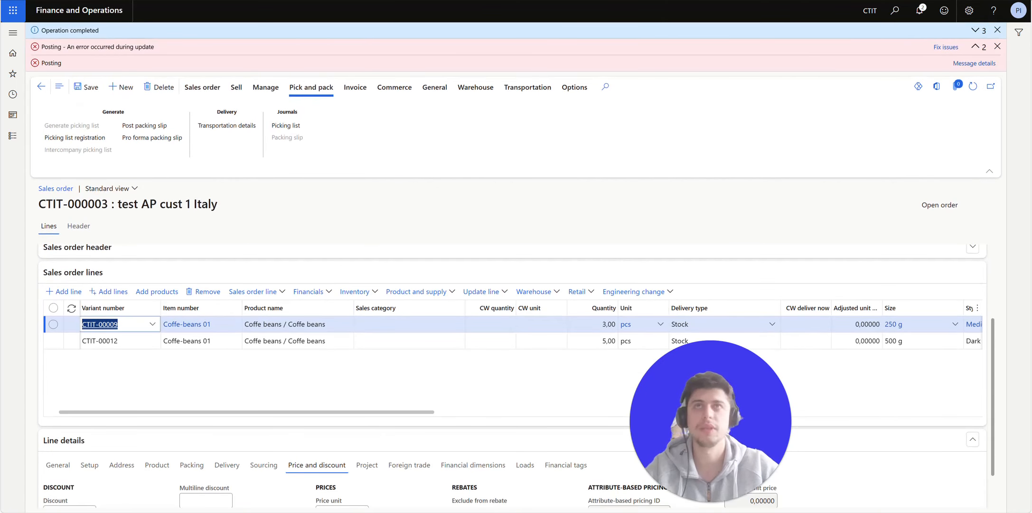
- Clear the old posting messages and verify Line quantity shows 3,00 and 5,00 picked
click(997, 47)
click(998, 30)
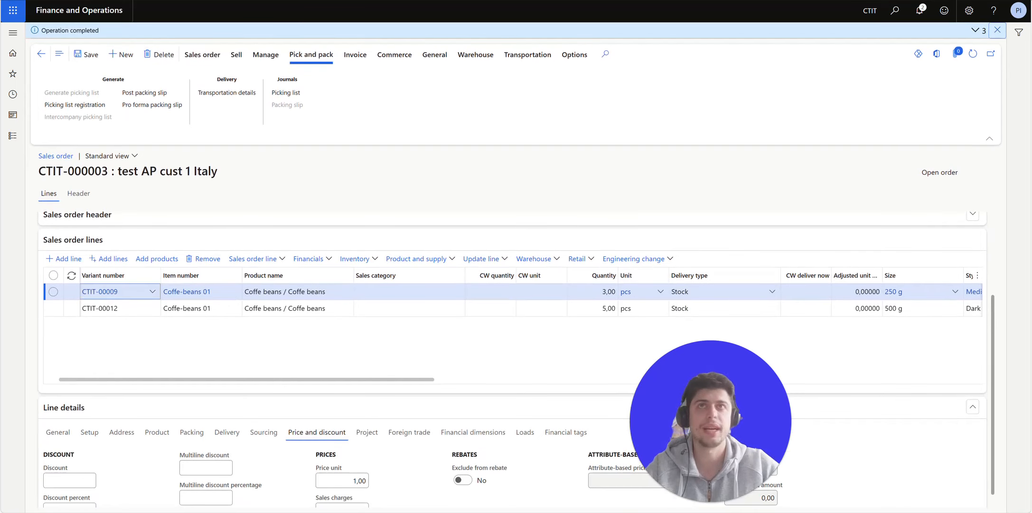
click(434, 38)
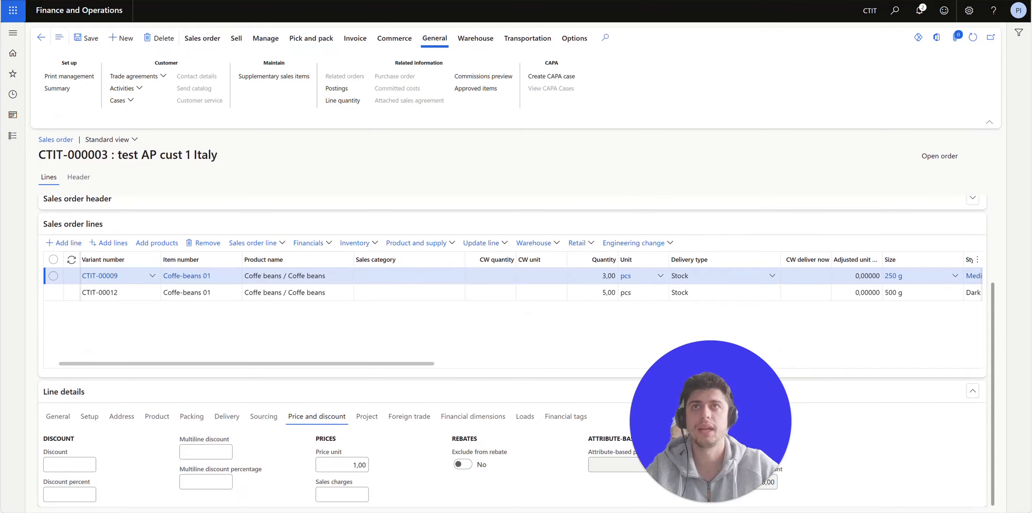
click(342, 100)
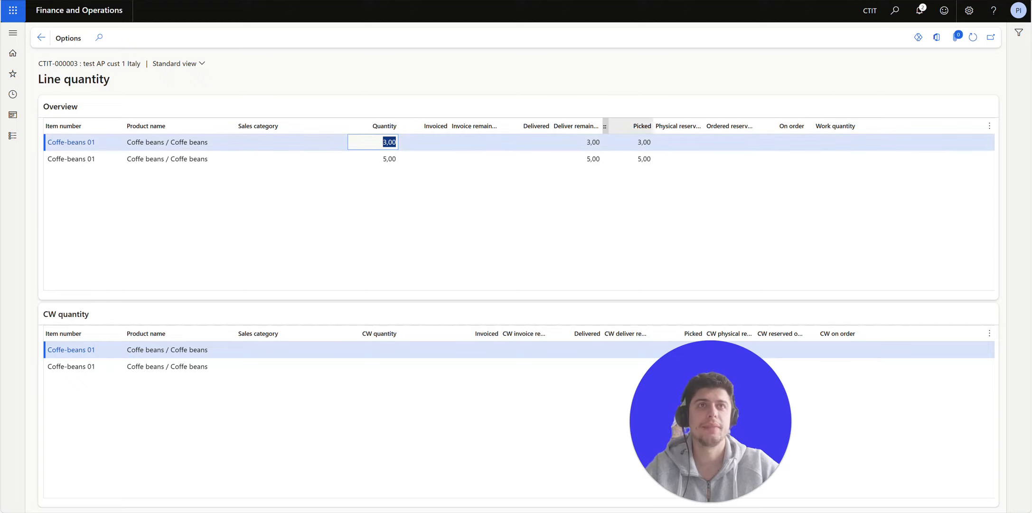
click(41, 37)
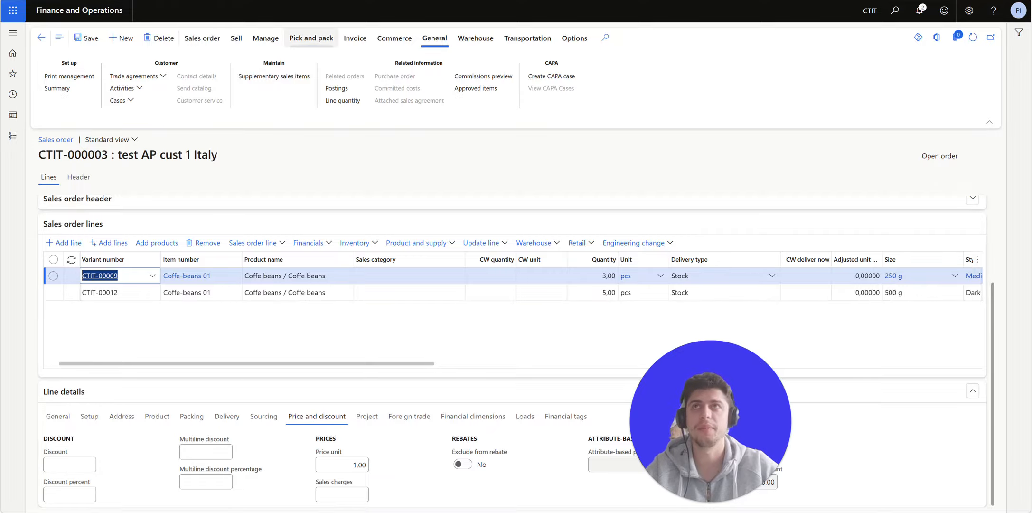
click(311, 38)
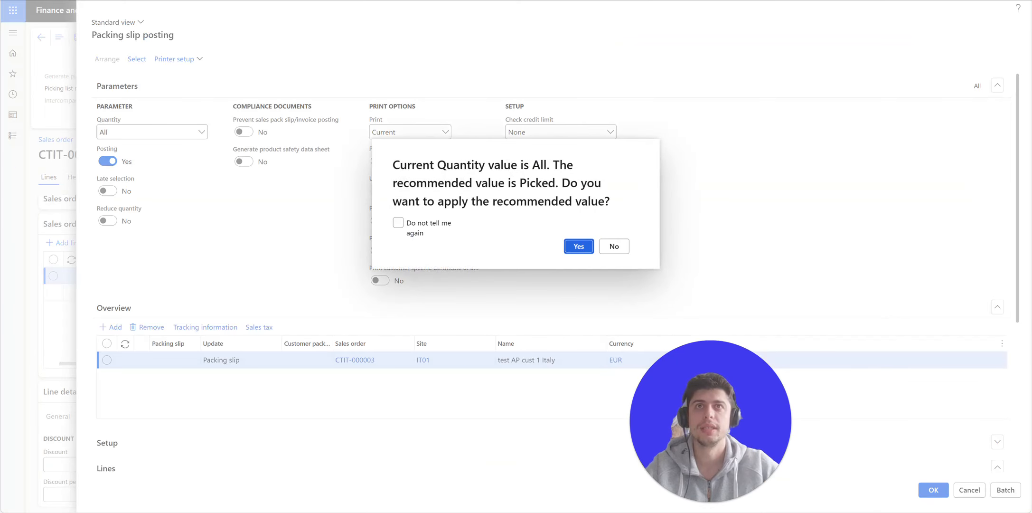
- Post the packing slip for the Picked quantity without printing, making CTIT-000003 Delivered
key(Return)
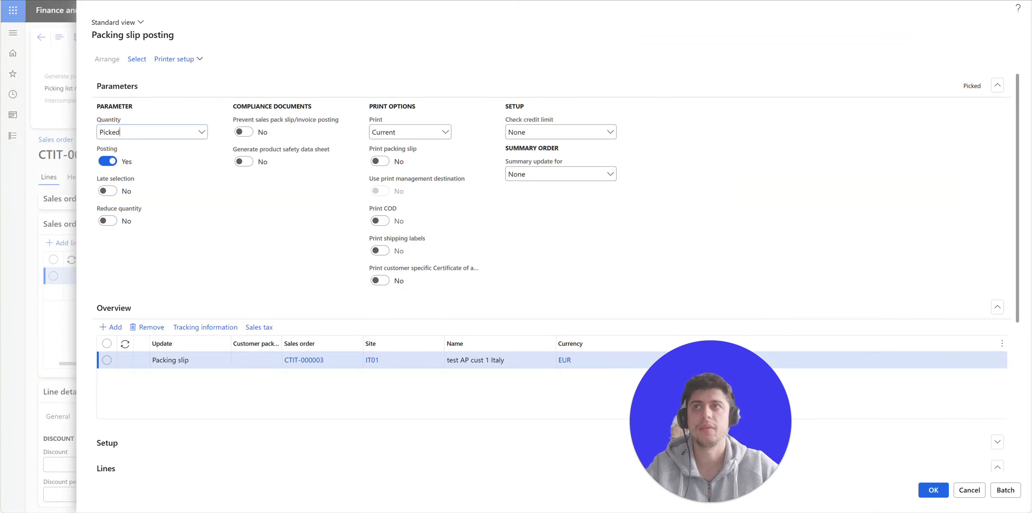
scroll(550, 285, down, 3)
key(Return)
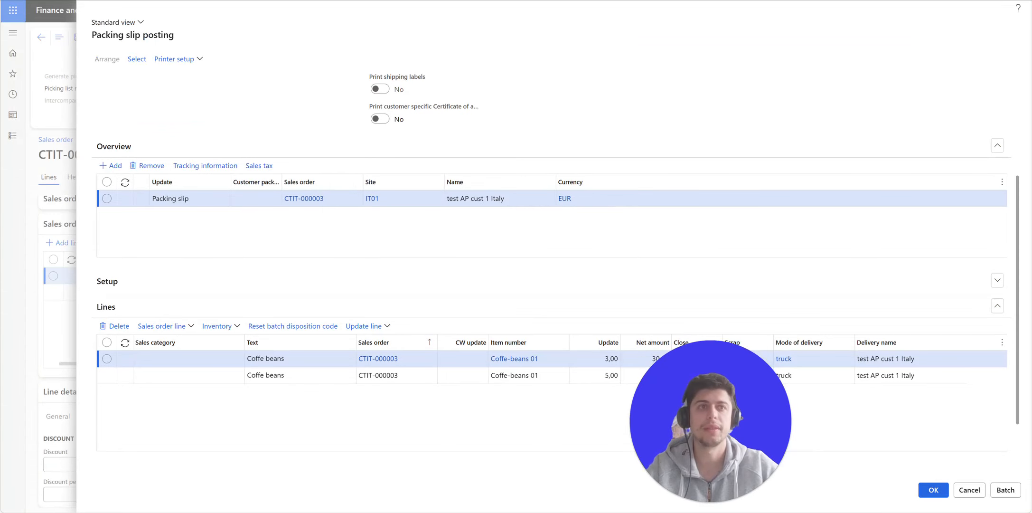
click(577, 241)
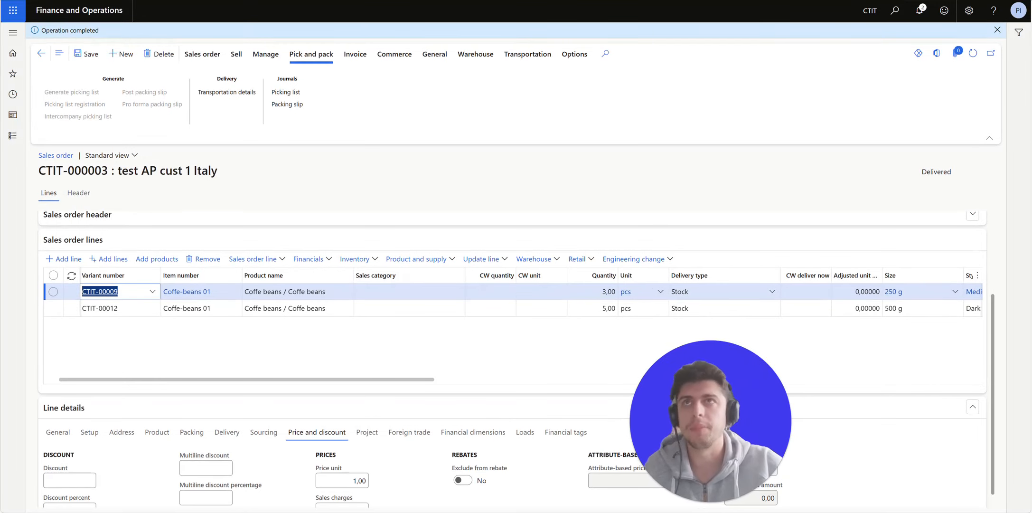
click(355, 54)
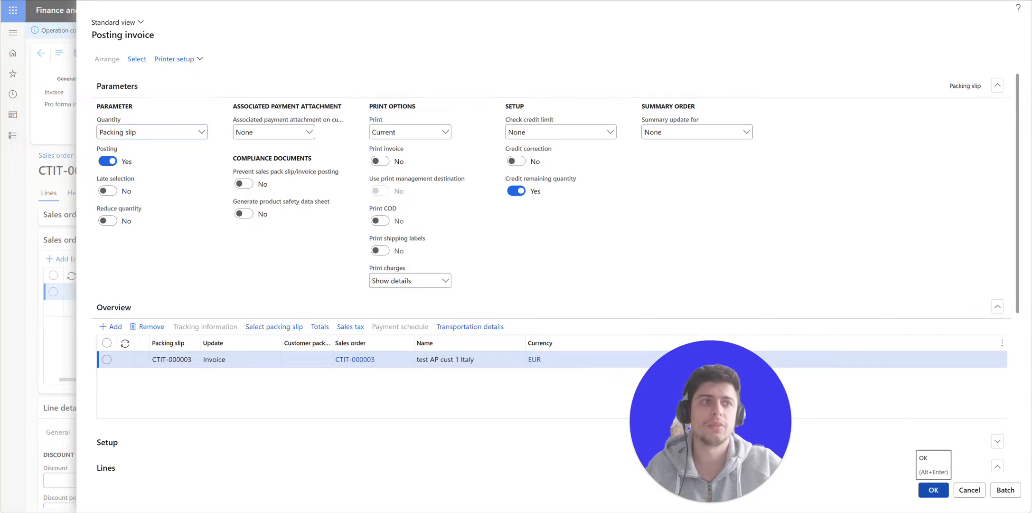
- Post the CTIT-000003 invoice without printing and inspect the missing sales tax group error
click(933, 490)
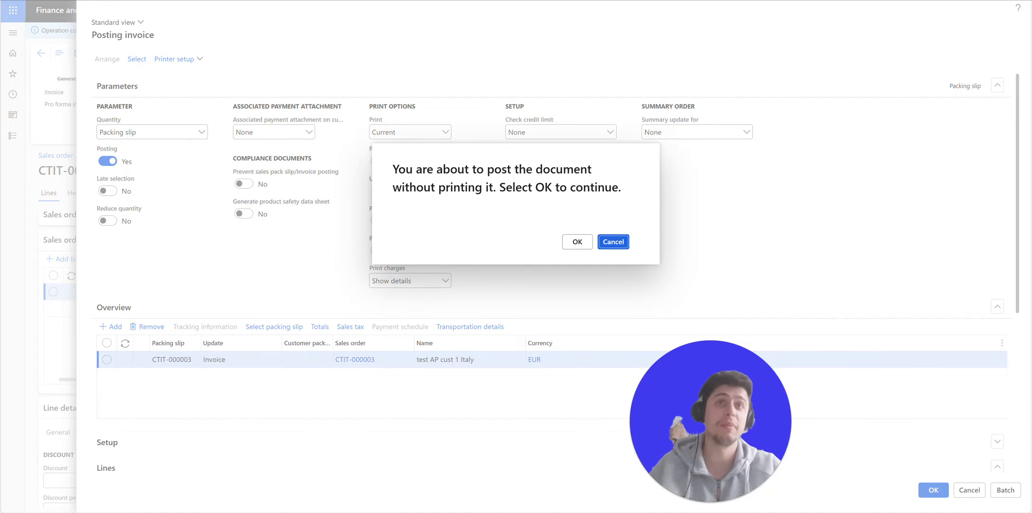
click(577, 241)
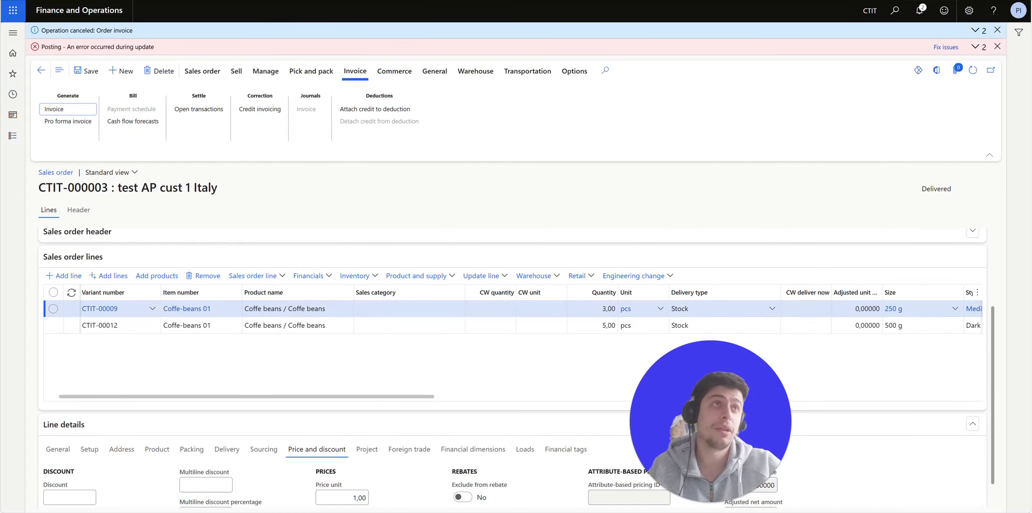
click(975, 47)
click(974, 67)
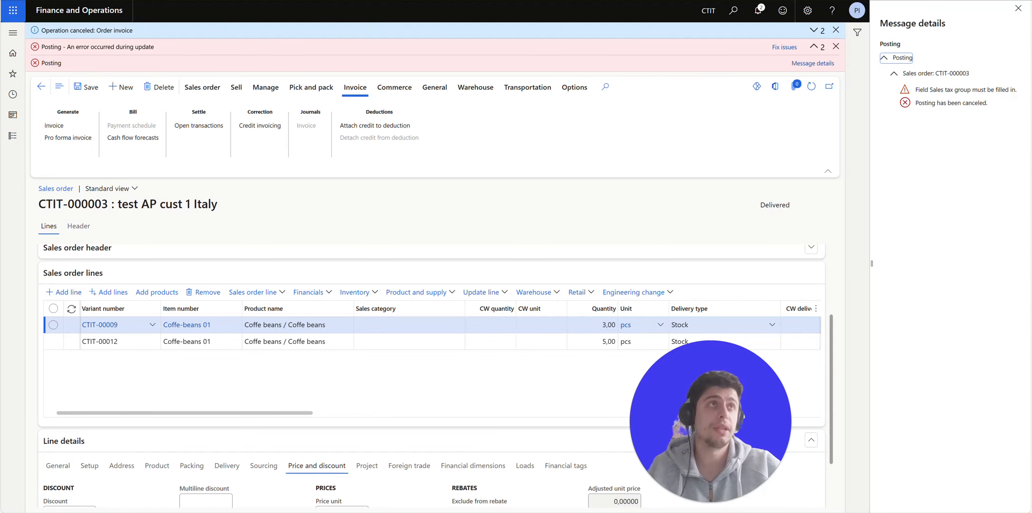
click(1018, 8)
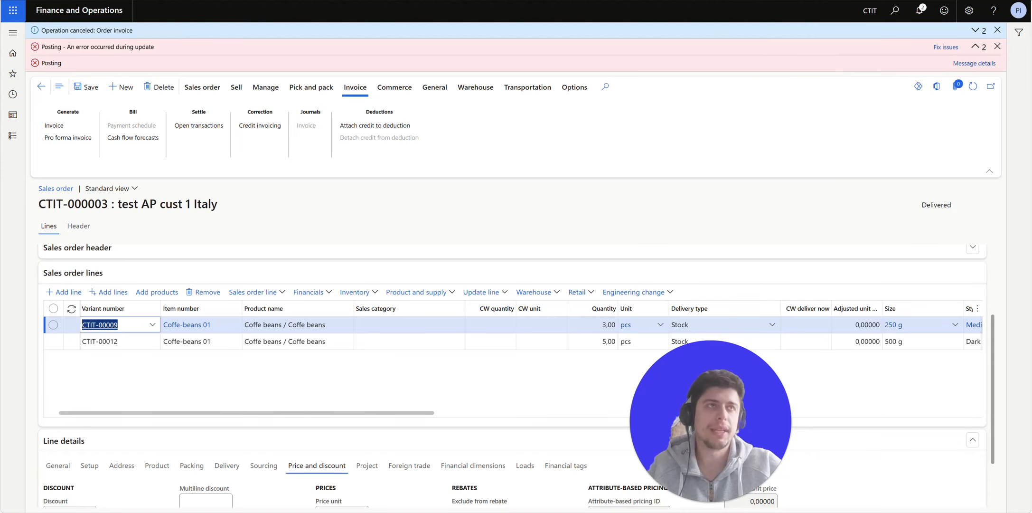
- Dismiss the invoice posting error and operation-cancelled messages
click(975, 46)
click(997, 47)
click(997, 31)
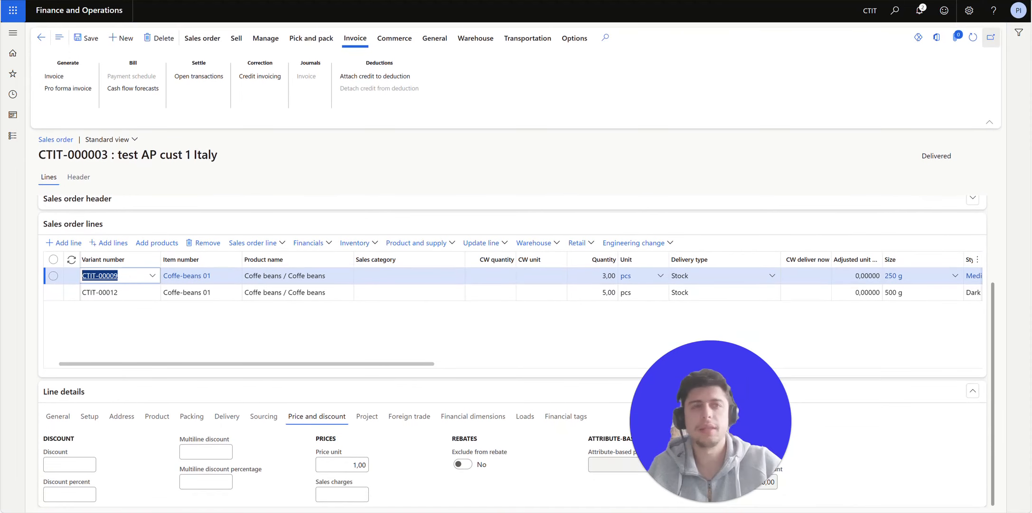